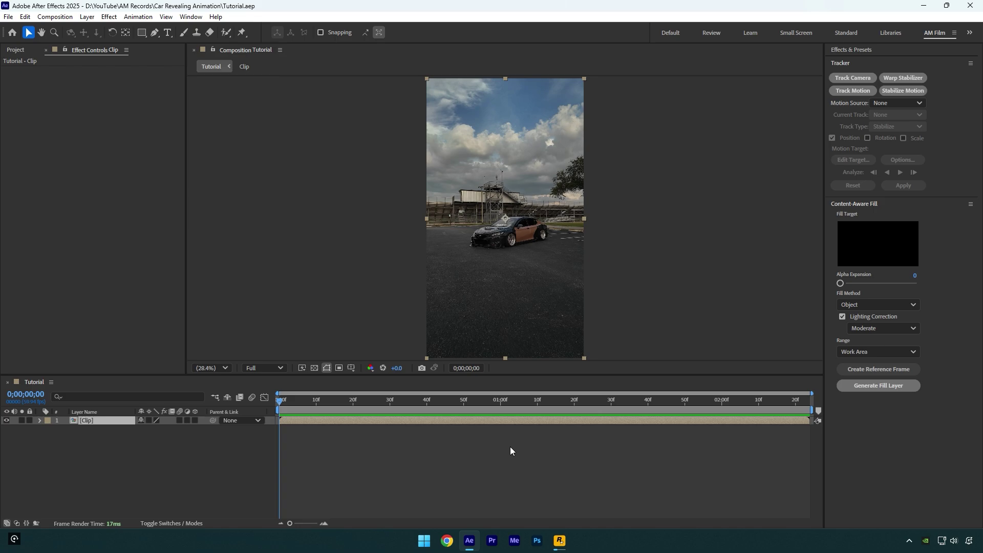
Duplicate the Clip layer as 'Clean' and hide the original Clip layer
{"action": "key", "text": "ctrl+d"}
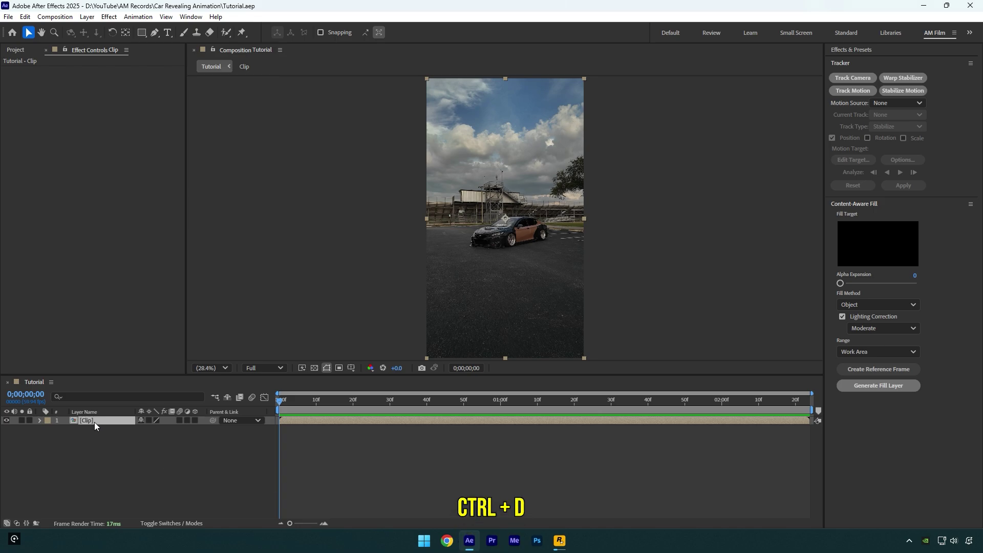
{"action": "key", "text": "Return"}
{"action": "type", "text": "Clean"}
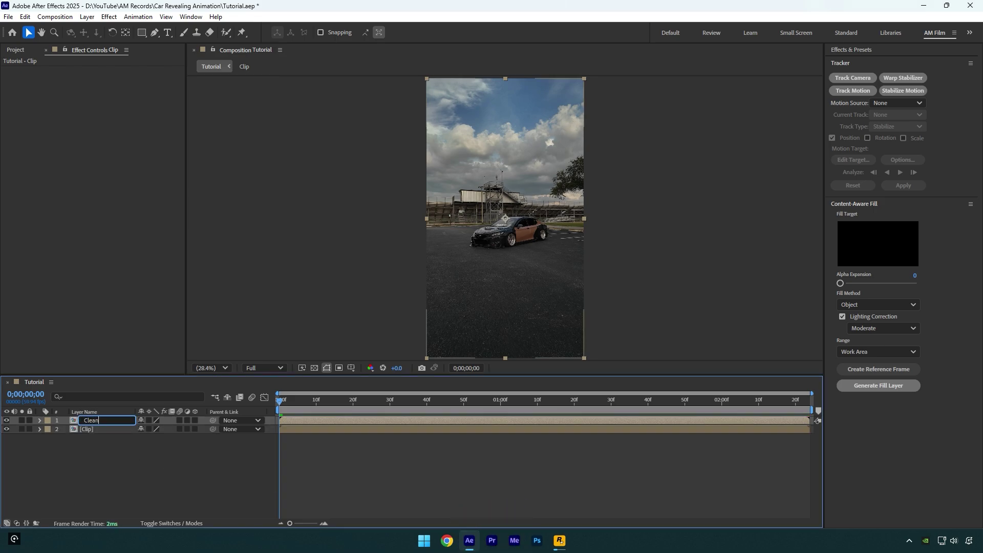
{"action": "key", "text": "Return"}
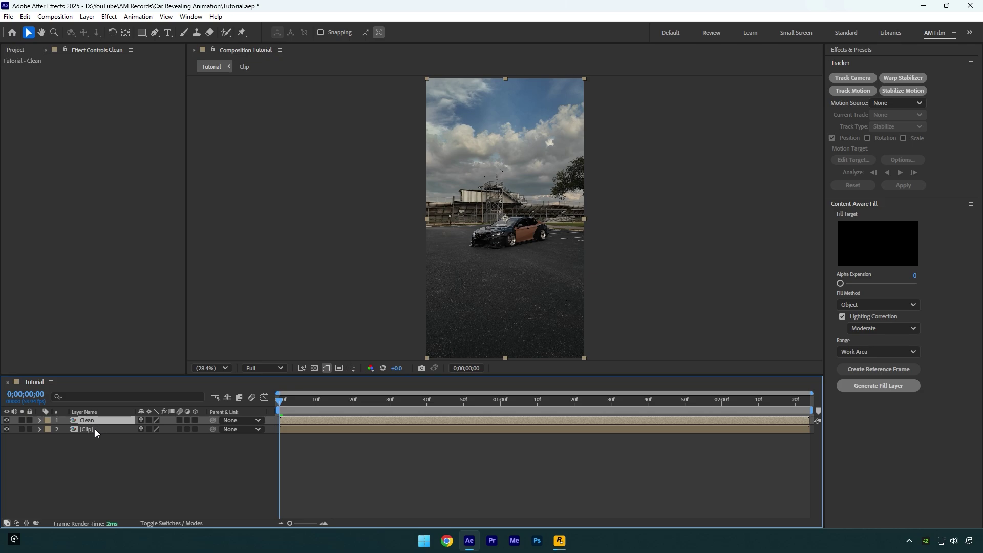
{"action": "left_click", "coordinate": [6, 429]}
{"action": "left_click_drag", "start_coordinate": [279, 401], "coordinate": [254, 408]}
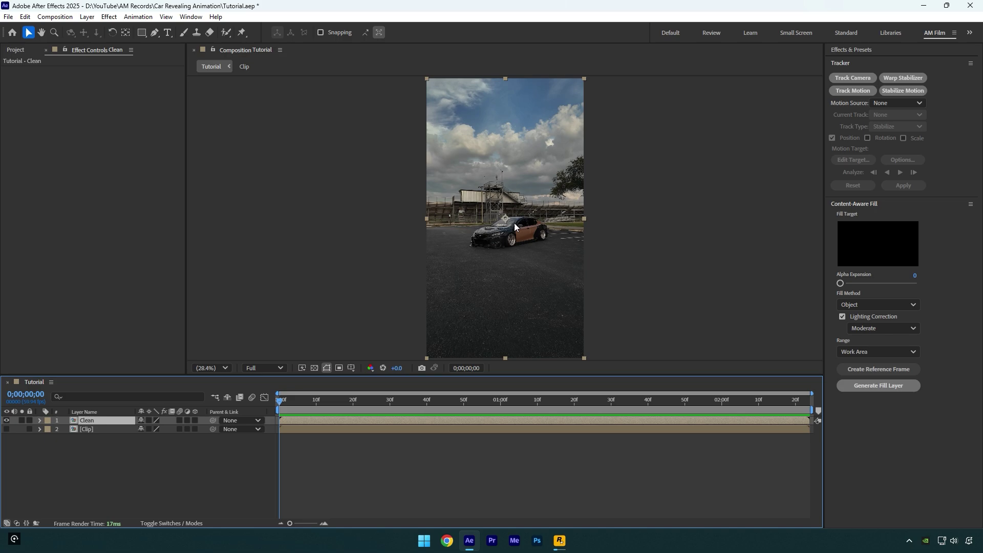
Apply the Mocha AE effect to the Clean layer
{"action": "key", "text": "ctrl+space"}
{"action": "type", "text": "mocha"}
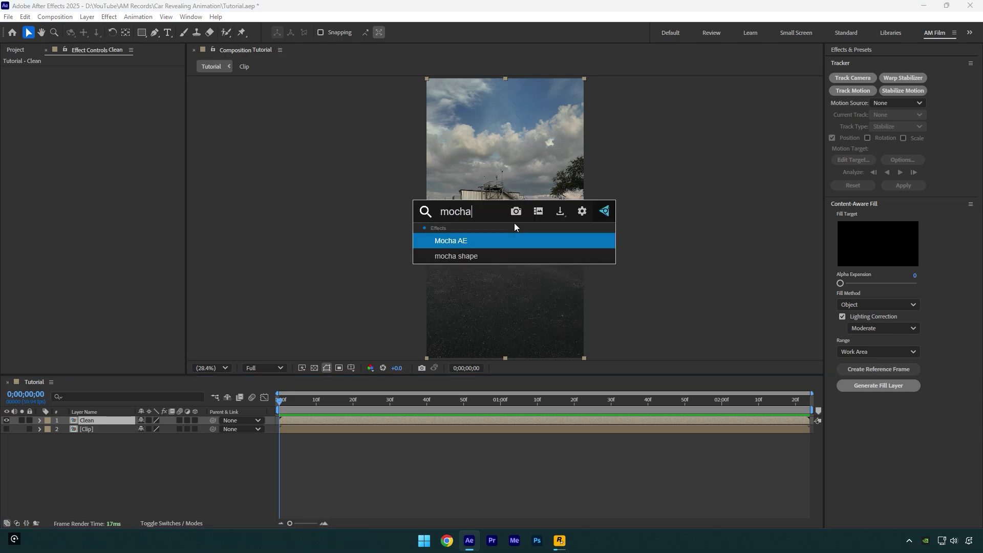
{"action": "key", "text": "Return"}
Launch Mocha AE and start an X-spline outline along the car's front, underside and rear
{"action": "left_click", "coordinate": [69, 103]}
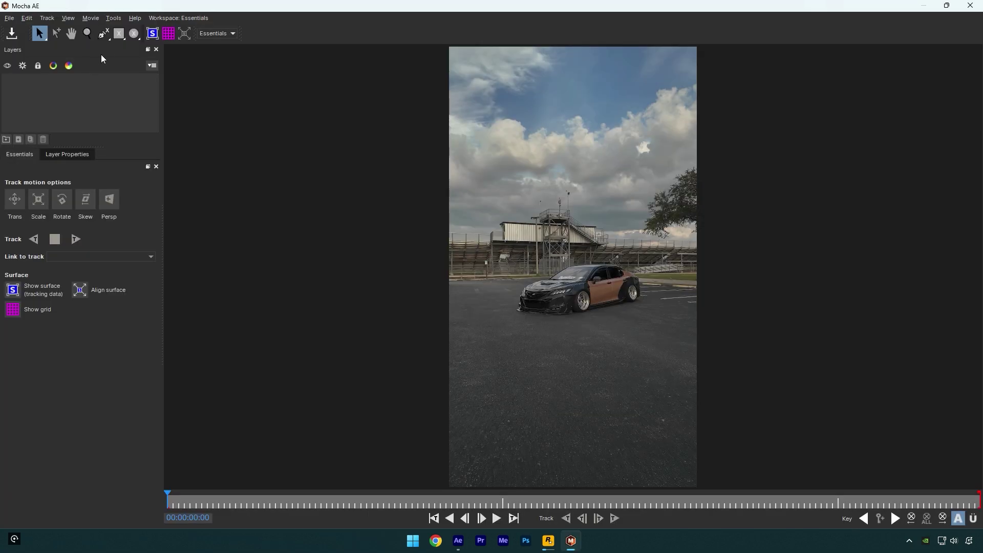
{"action": "left_click", "coordinate": [104, 34]}
{"action": "left_click", "coordinate": [510, 289]}
{"action": "left_click", "coordinate": [512, 316]}
{"action": "left_click", "coordinate": [540, 321]}
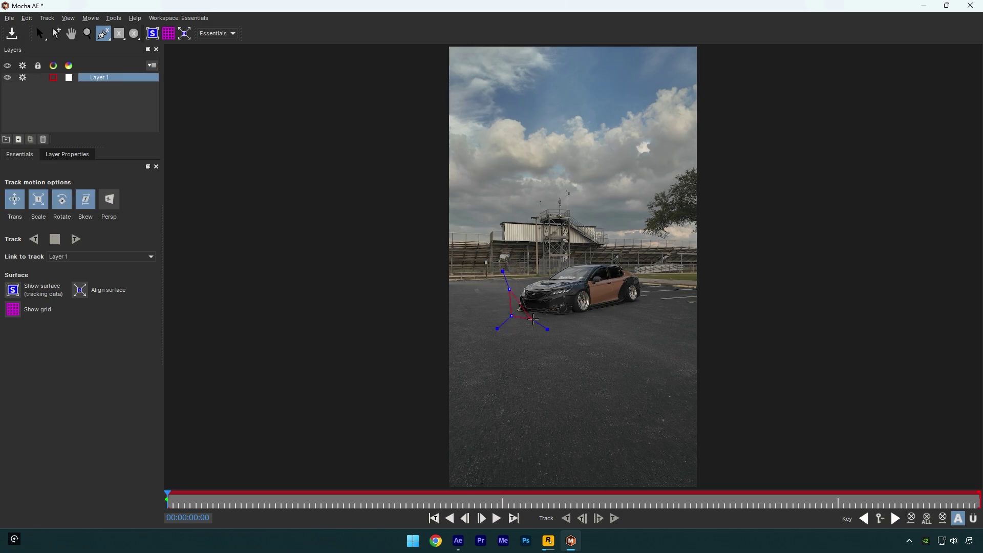
{"action": "left_click", "coordinate": [587, 319]}
{"action": "left_click", "coordinate": [626, 309]}
{"action": "left_click", "coordinate": [650, 301]}
{"action": "left_click", "coordinate": [649, 281]}
Close the outline along the roofline and hood, track it forward, and save back to After Effects
{"action": "left_click", "coordinate": [623, 262]}
{"action": "left_click", "coordinate": [594, 256]}
{"action": "left_click", "coordinate": [557, 261]}
{"action": "left_click", "coordinate": [536, 277]}
{"action": "left_click", "coordinate": [514, 291]}
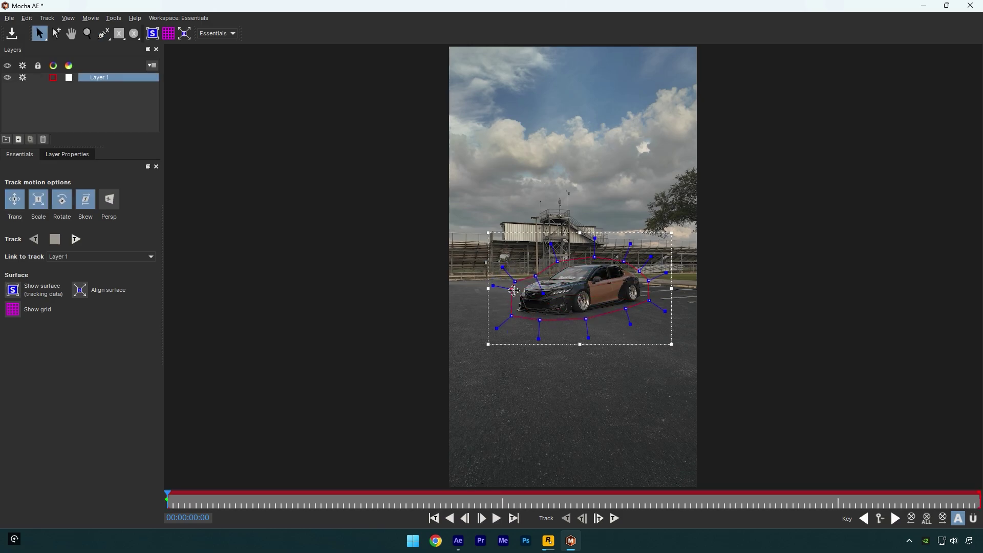
{"action": "left_click", "coordinate": [77, 242]}
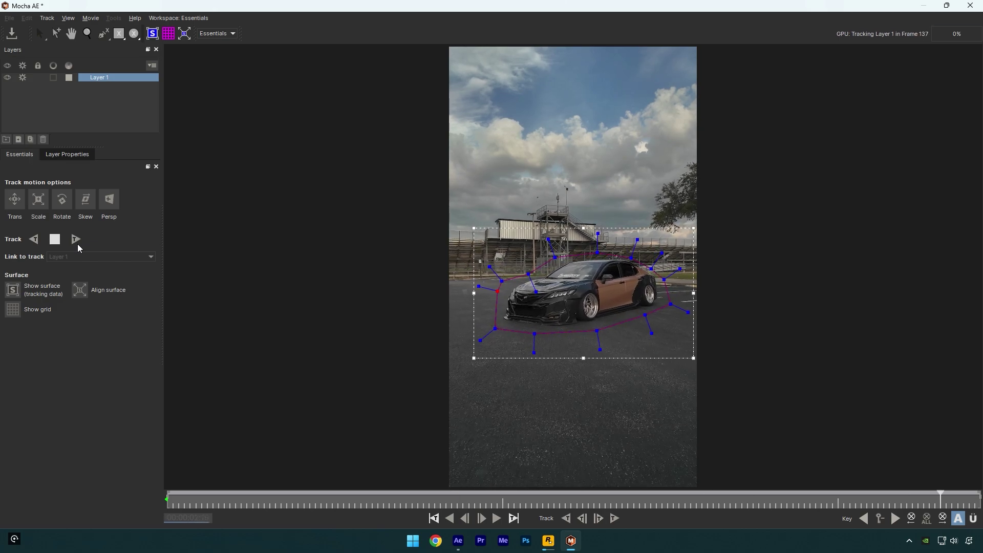
{"action": "left_click", "coordinate": [13, 33]}
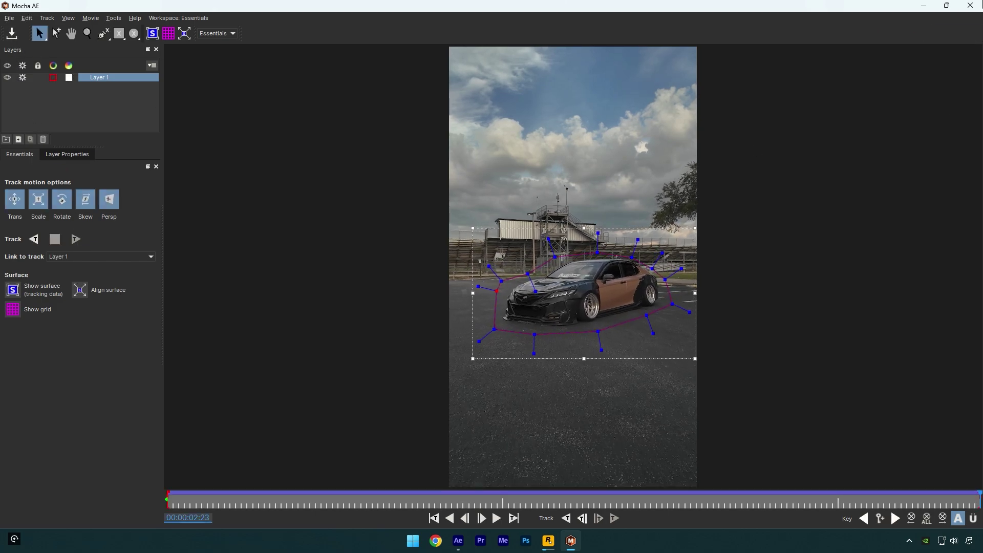
Create AE masks from the Mocha track on the Clean layer and reveal its mask properties
{"action": "left_click", "coordinate": [14, 111]}
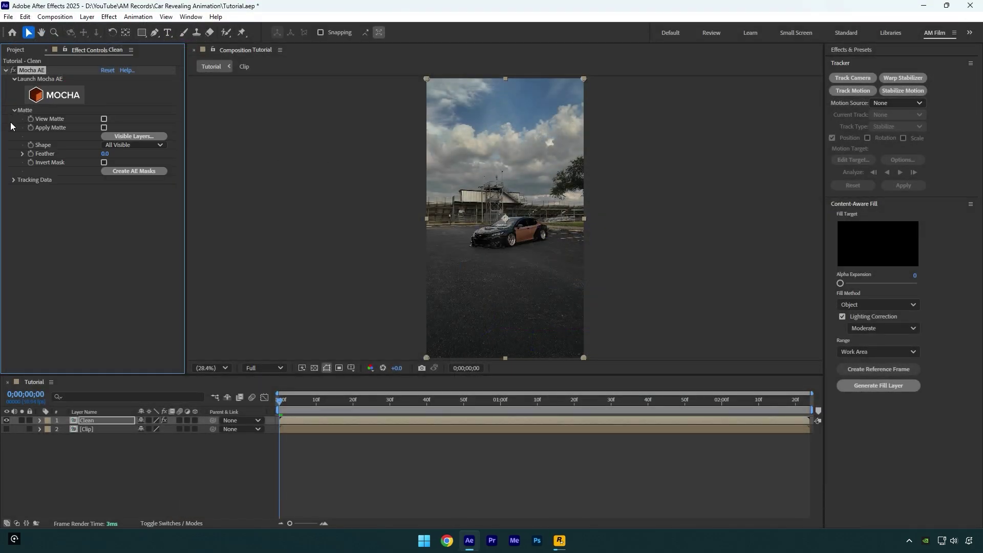
{"action": "left_click", "coordinate": [132, 173]}
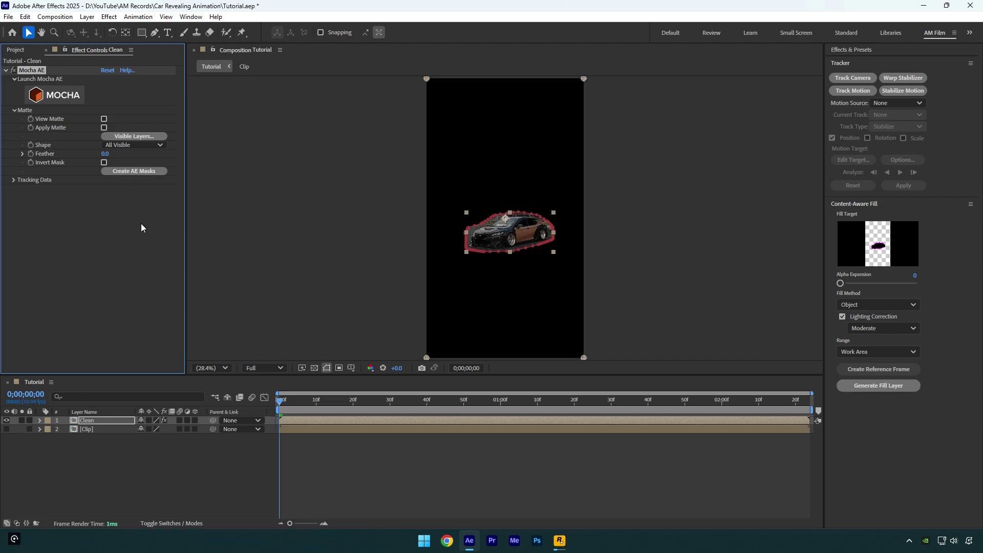
{"action": "key", "text": "m"}
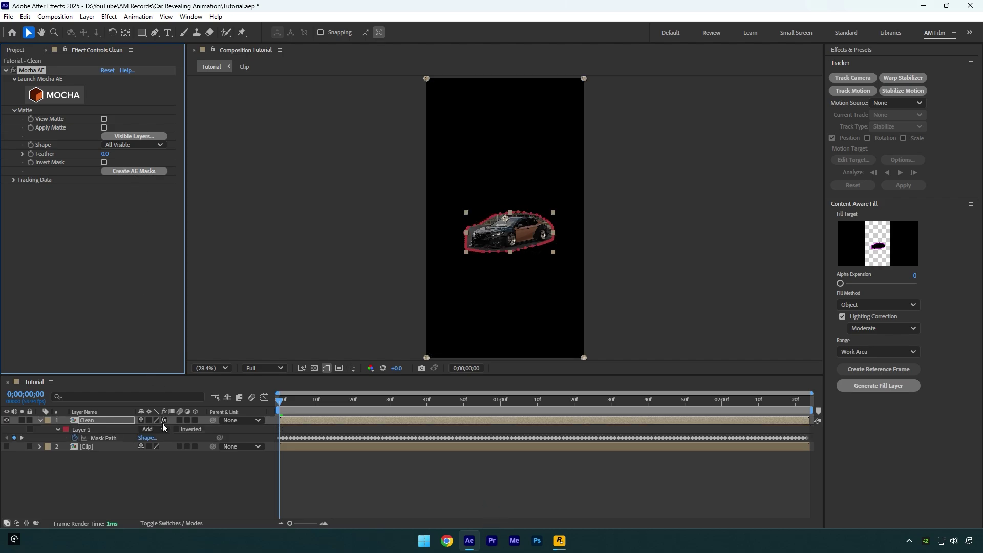
Set the mask mode to Subtract and create a Content-Aware Fill reference frame
{"action": "left_click", "coordinate": [154, 429]}
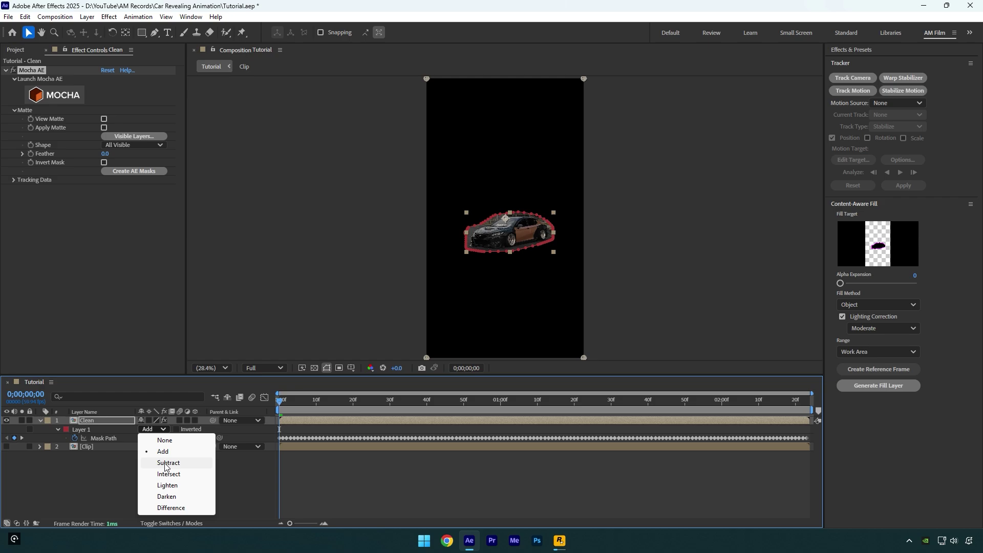
{"action": "left_click", "coordinate": [165, 463]}
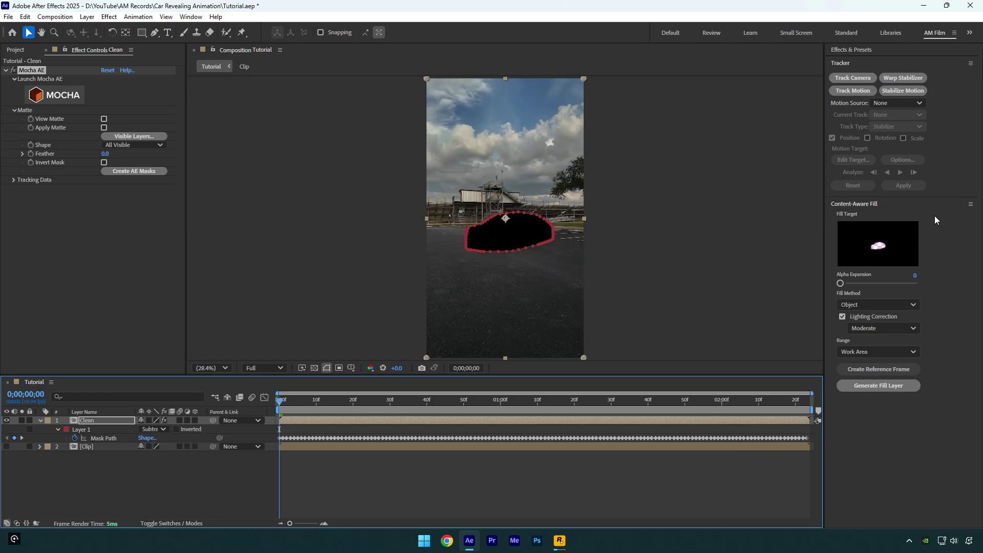
{"action": "left_click", "coordinate": [891, 377]}
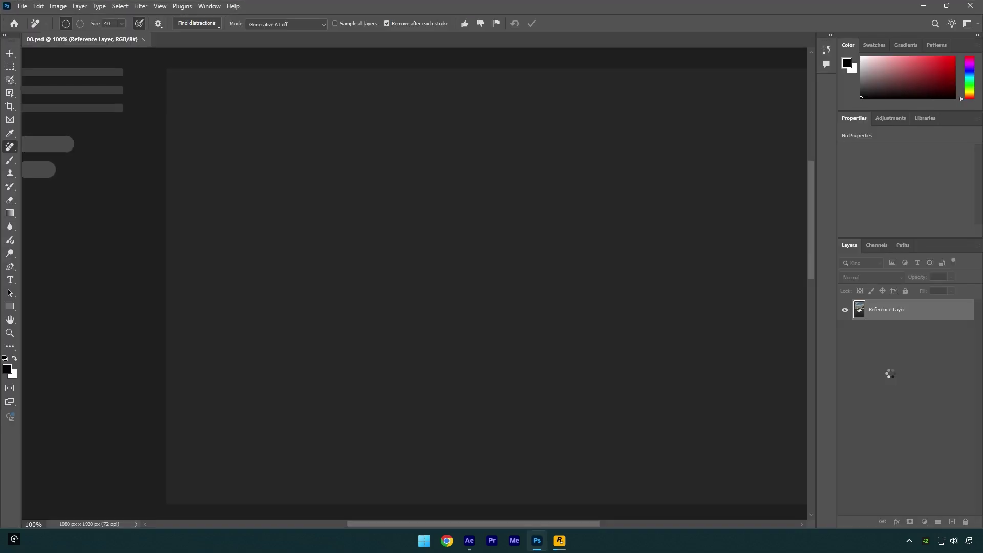
Paint over the car-shaped transparent gap with Photoshop's Remove Tool to fill it with road
{"action": "right_click", "coordinate": [10, 148]}
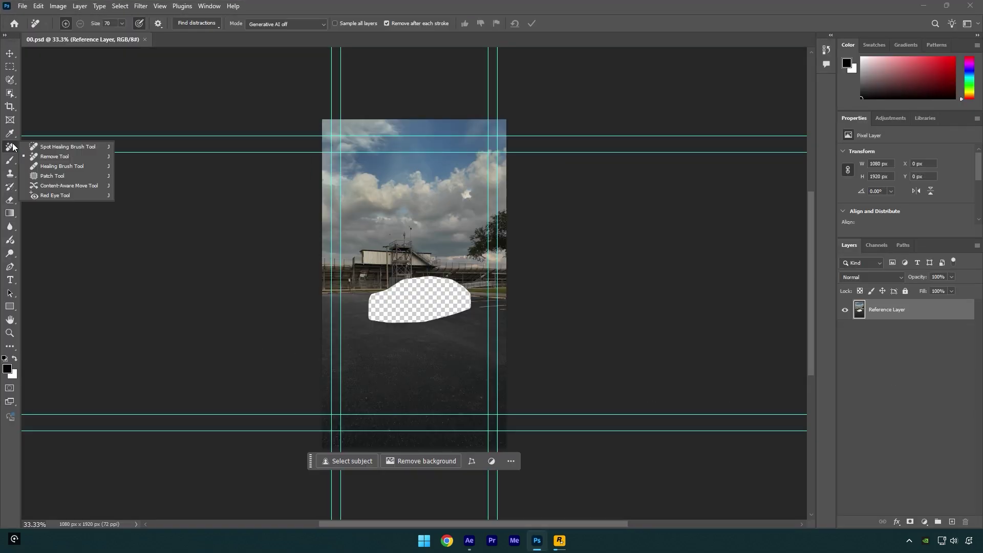
{"action": "left_click", "coordinate": [57, 157]}
{"action": "mouse_move", "coordinate": [376, 297]}
{"action": "left_mouse_down"}
{"action": "mouse_move", "coordinate": [463, 309]}
{"action": "mouse_move", "coordinate": [449, 291]}
{"action": "mouse_move", "coordinate": [433, 300]}
{"action": "mouse_move", "coordinate": [457, 306]}
{"action": "left_mouse_up"}
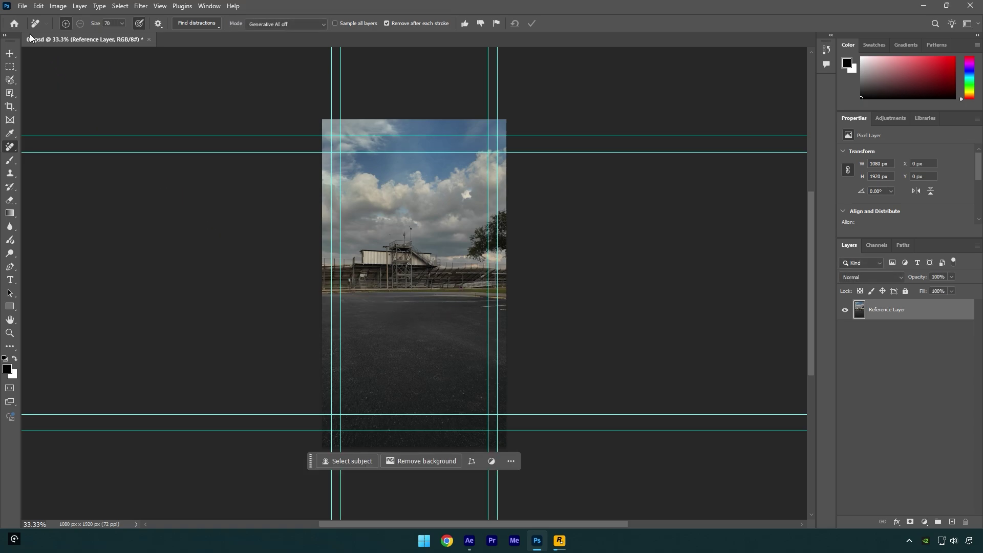
Save the repaired reference frame and close Photoshop
{"action": "left_click", "coordinate": [22, 6]}
{"action": "left_click", "coordinate": [47, 121]}
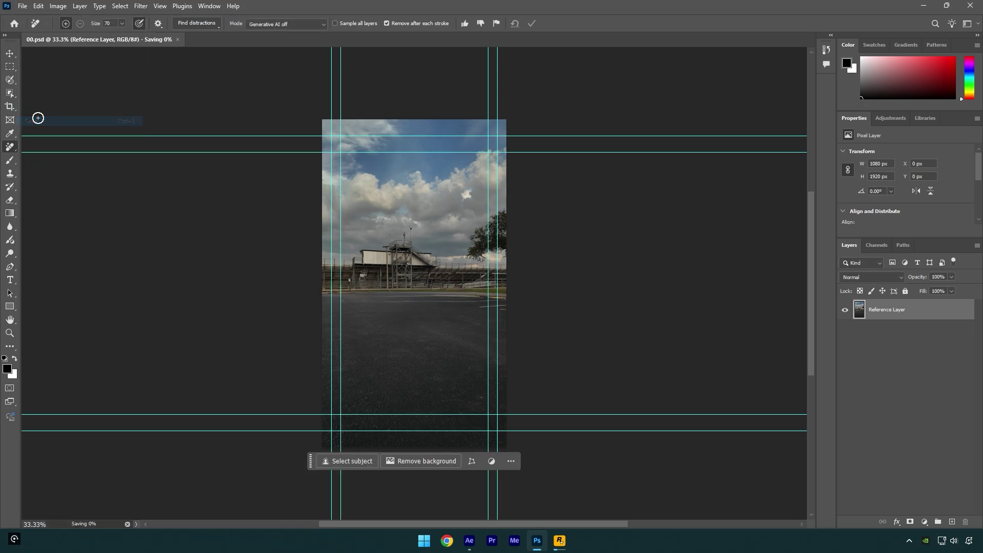
{"action": "left_click", "coordinate": [970, 5]}
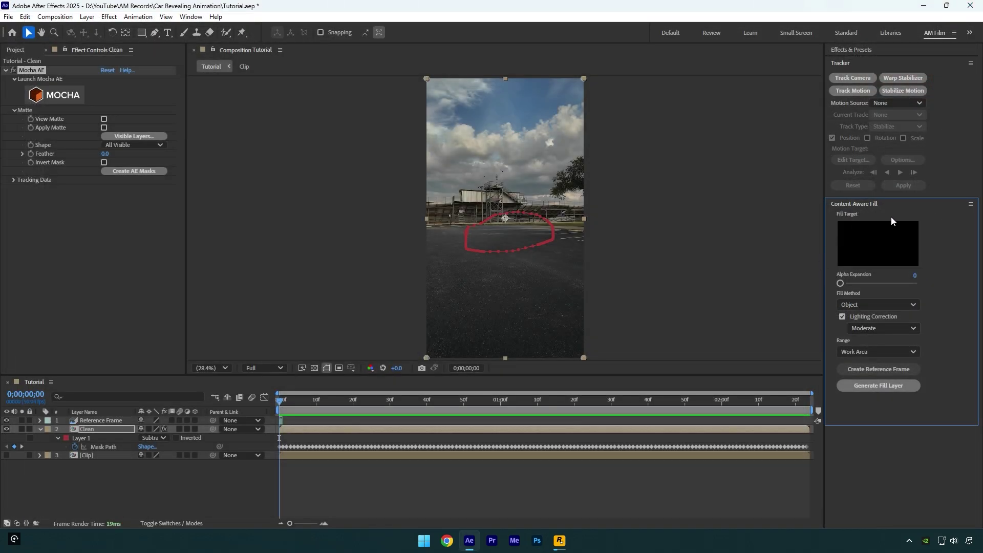
Generate the 144-frame Content-Aware Fill layer Fill [000-143].png
{"action": "left_click", "coordinate": [889, 390]}
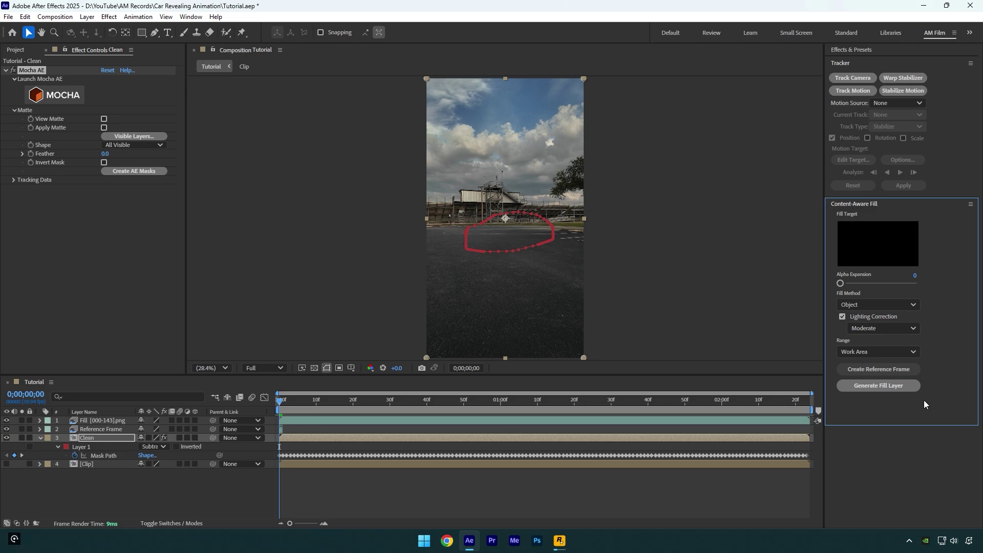
Duplicate the Clip layer, move the copy to the top of the stack, and rename it 'Car only'
{"action": "left_click", "coordinate": [41, 438]}
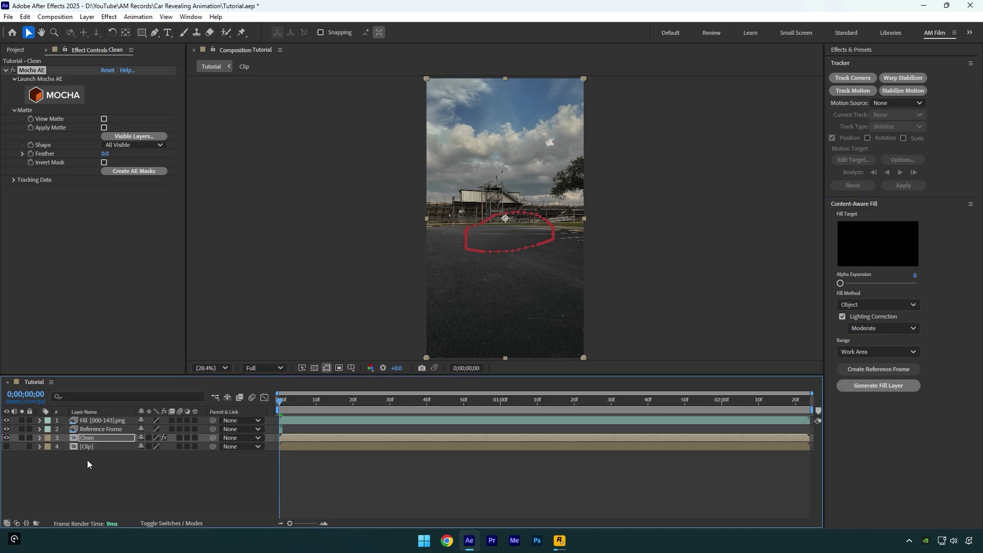
{"action": "left_click", "coordinate": [85, 449]}
{"action": "key", "text": "ctrl+d"}
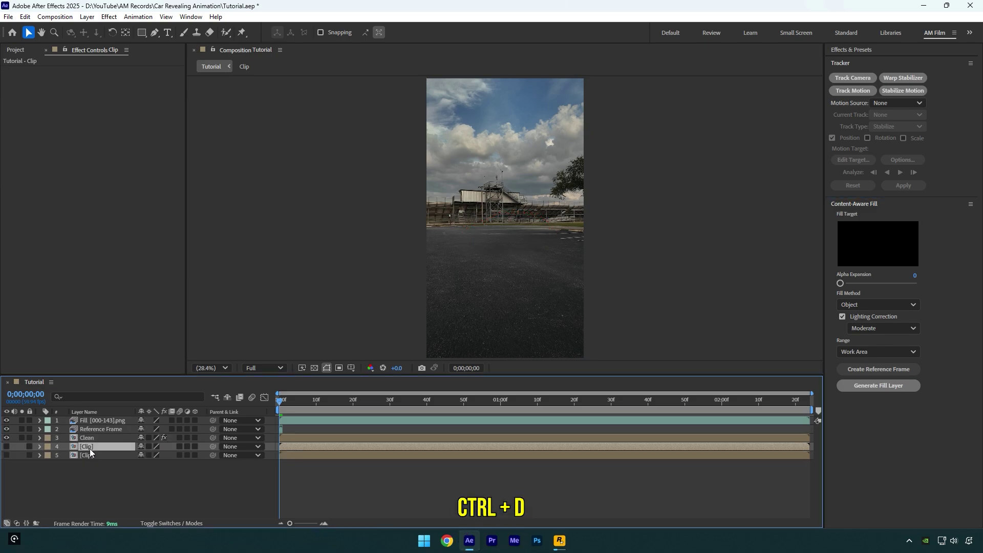
{"action": "left_click_drag", "start_coordinate": [90, 448], "coordinate": [92, 420]}
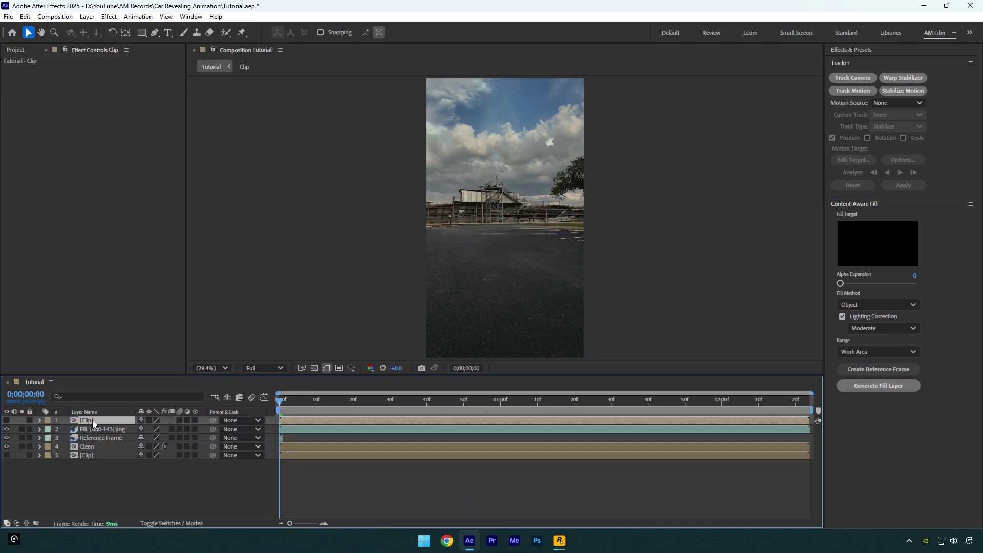
{"action": "key", "text": "Return"}
{"action": "type", "text": "Car only"}
{"action": "key", "text": "Return"}
Deselect all layers and turn on the Car only layer's visibility
{"action": "key", "text": "ctrl+shift+a"}
{"action": "left_click", "coordinate": [7, 420]}
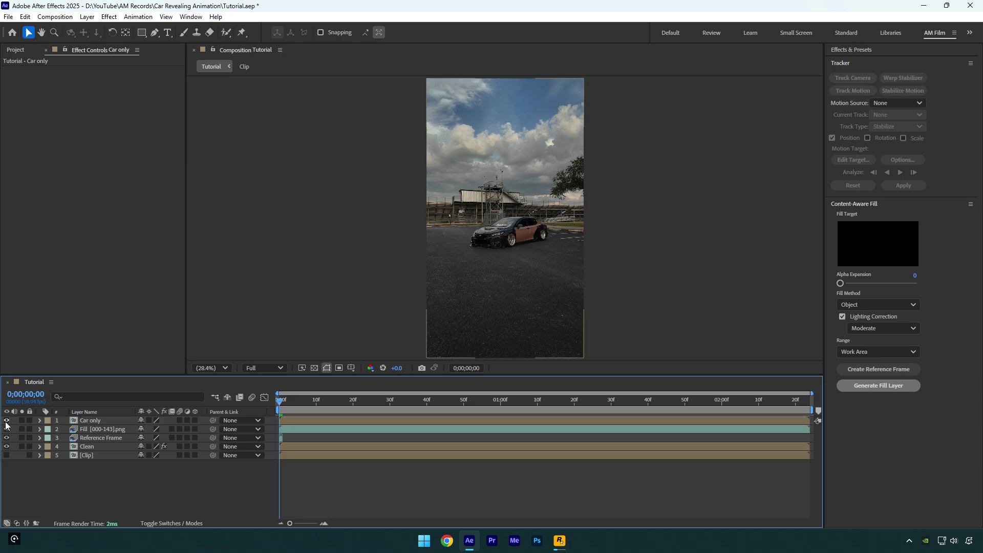
{"action": "left_click", "coordinate": [227, 33]}
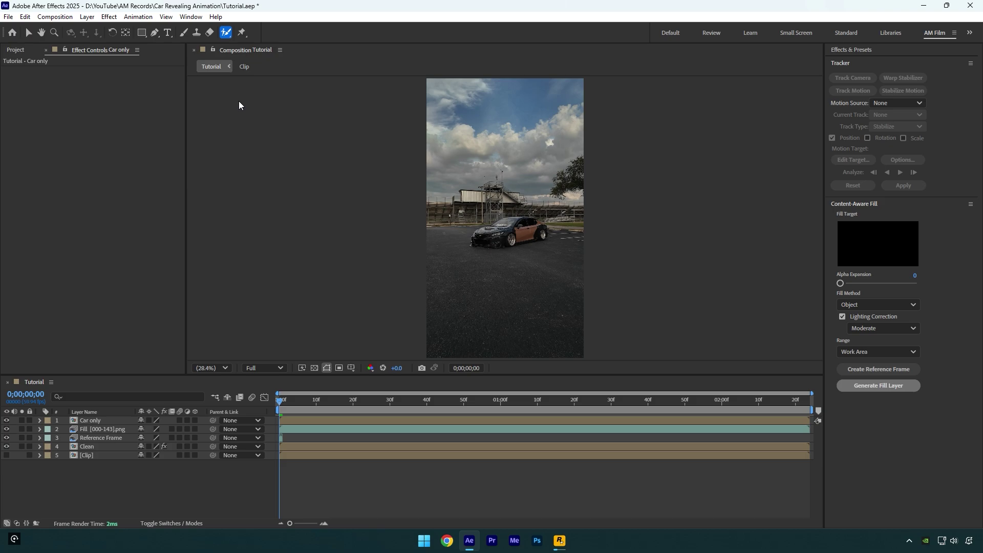
Paint Roto Brush strokes over the car in the Car only layer viewer and freeze the matte across 145 frames
{"action": "double_click", "coordinate": [504, 233]}
{"action": "scroll", "coordinate": [560, 222], "scroll_direction": "up", "scroll_amount": 2}
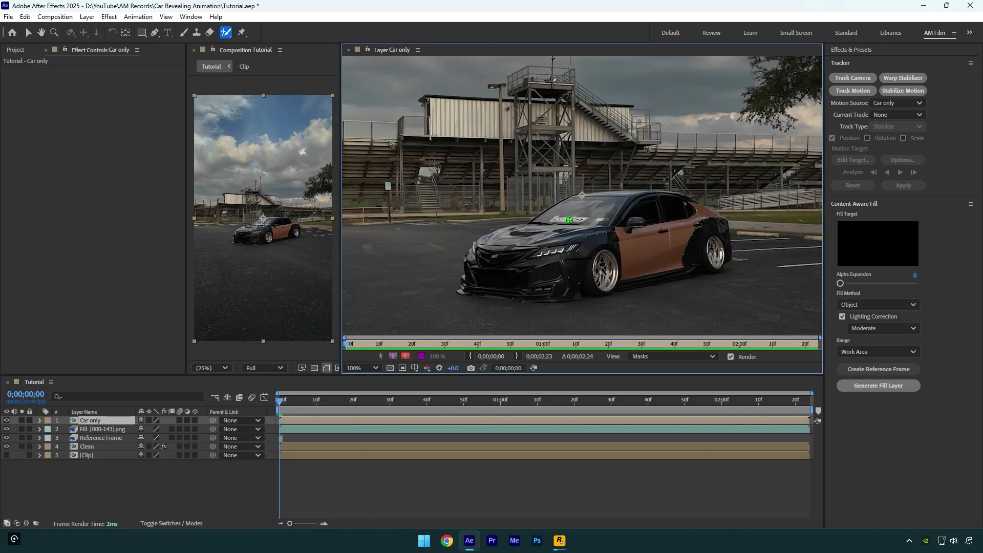
{"action": "left_click_drag", "start_coordinate": [587, 202], "coordinate": [509, 237]}
{"action": "left_click_drag", "start_coordinate": [359, 246], "coordinate": [361, 294]}
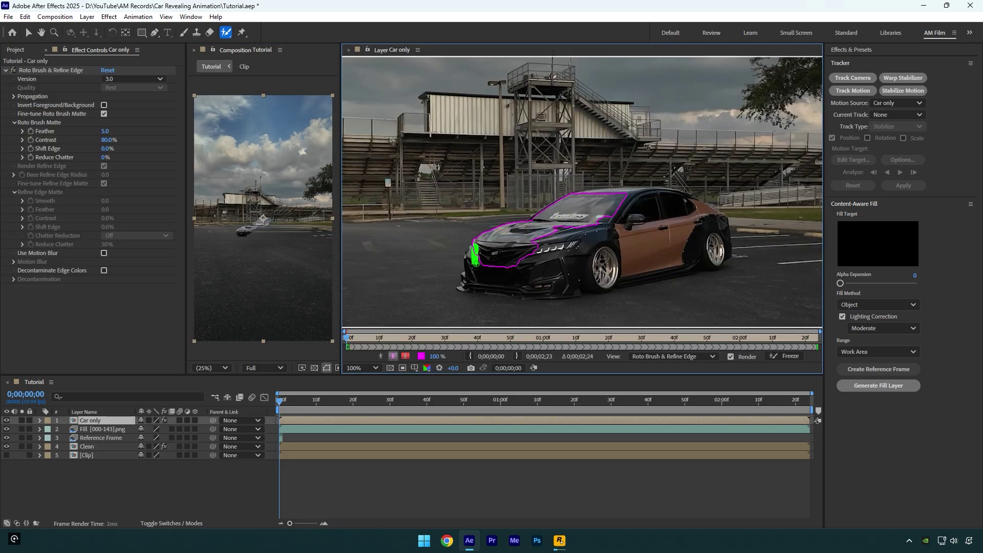
{"action": "scroll", "coordinate": [476, 240], "scroll_direction": "up", "scroll_amount": 3}
{"action": "left_click_drag", "start_coordinate": [627, 204], "coordinate": [668, 215]}
{"action": "scroll", "coordinate": [613, 199], "scroll_direction": "down", "scroll_amount": 3}
{"action": "left_click_drag", "start_coordinate": [613, 200], "coordinate": [548, 206]}
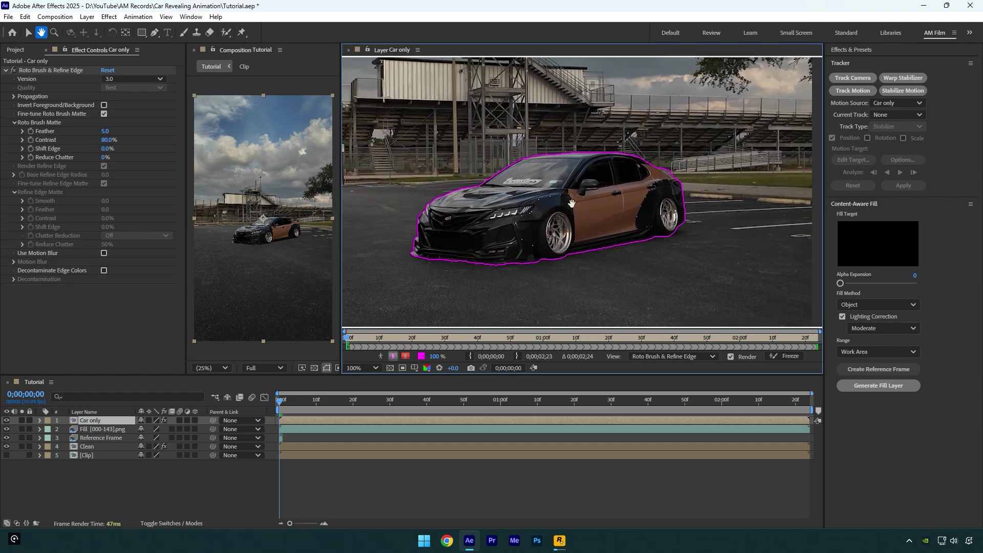
{"action": "left_click", "coordinate": [795, 357]}
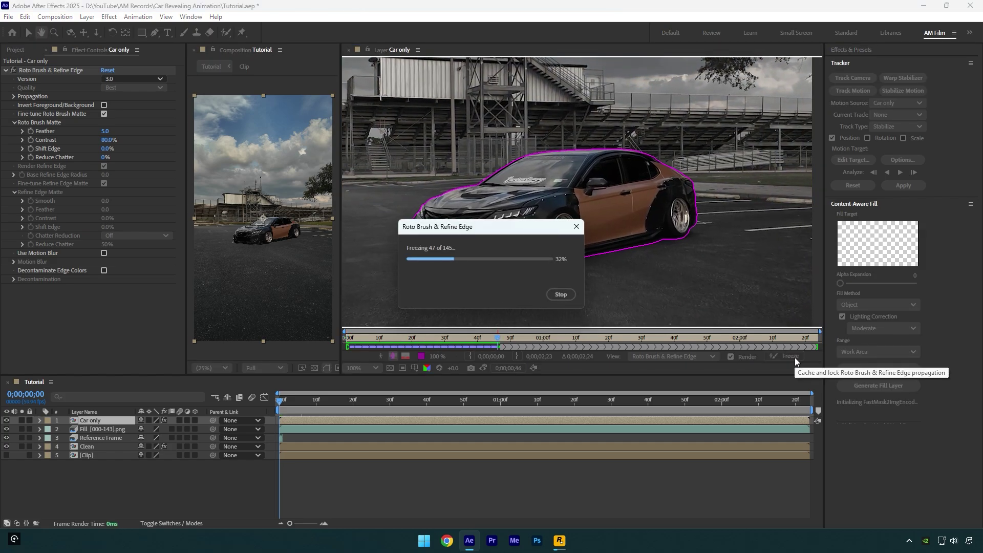
{"action": "left_click", "coordinate": [348, 50]}
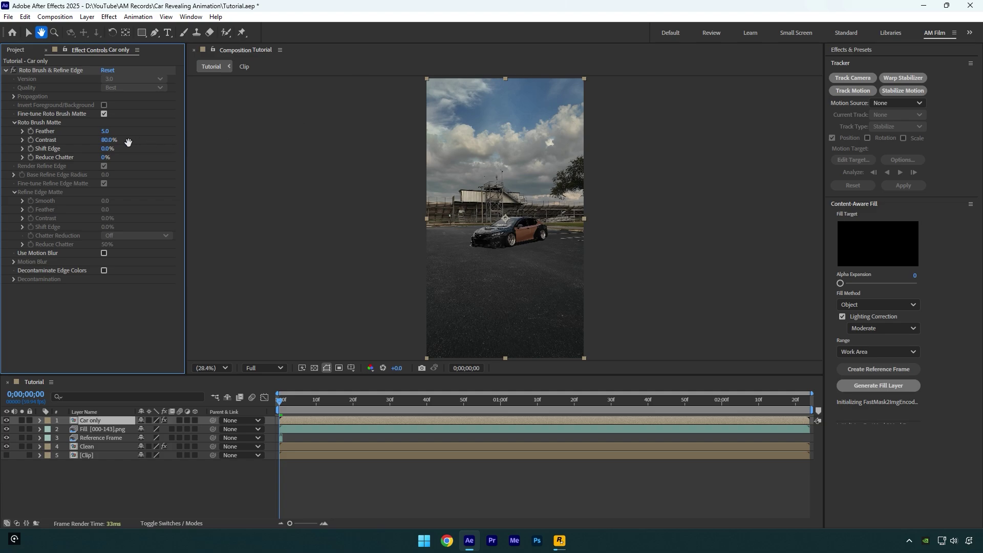
Set the Roto Brush matte feather to 8, then toggle Car only off and on to compare
{"action": "key", "text": "v"}
{"action": "left_click", "coordinate": [106, 132]}
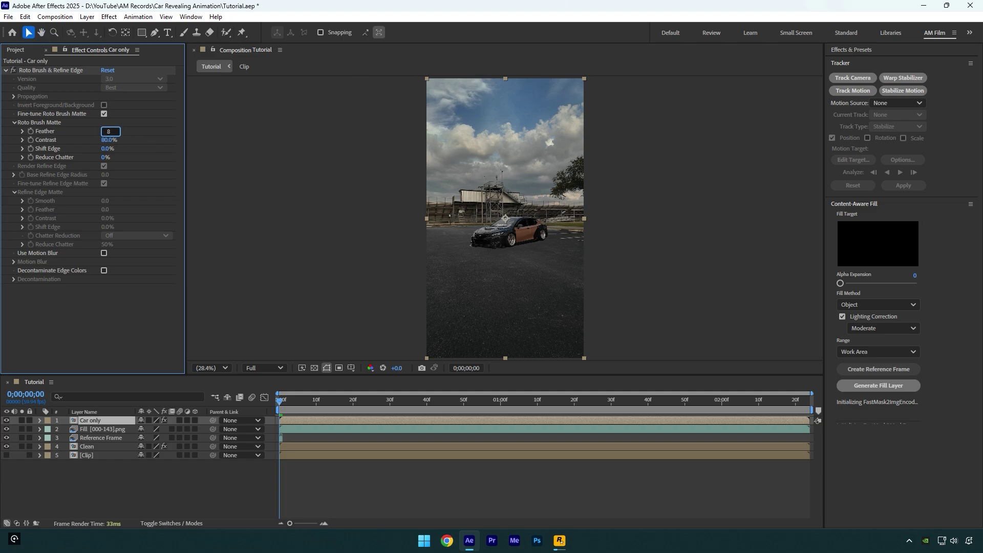
{"action": "key", "text": "Return"}
{"action": "scroll", "coordinate": [515, 246], "scroll_direction": "up", "scroll_amount": 4}
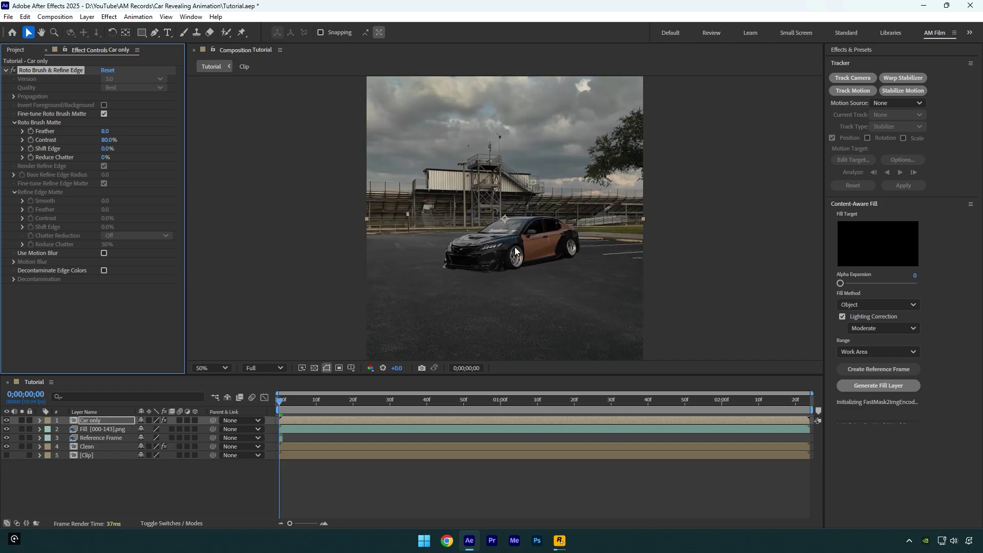
{"action": "key", "text": "space"}
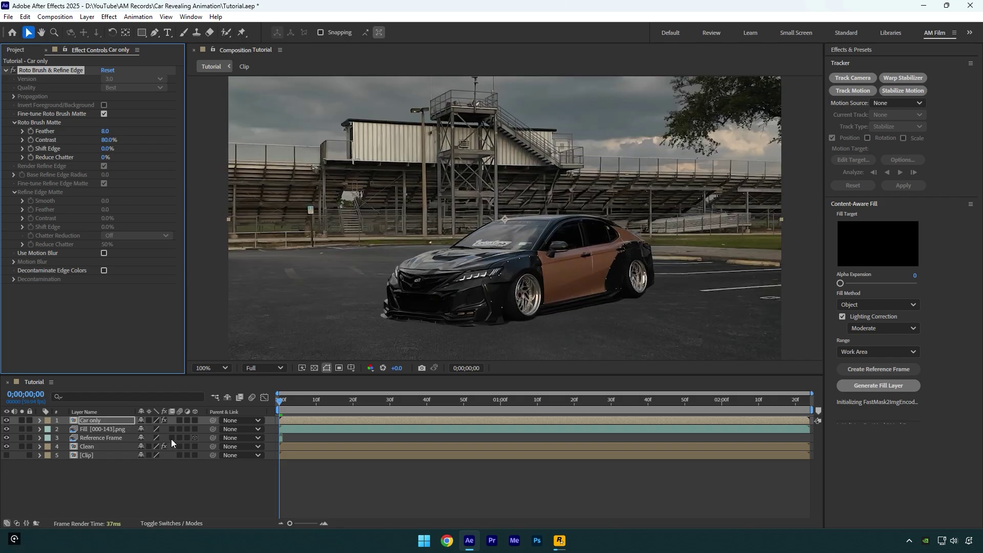
{"action": "left_click", "coordinate": [6, 420]}
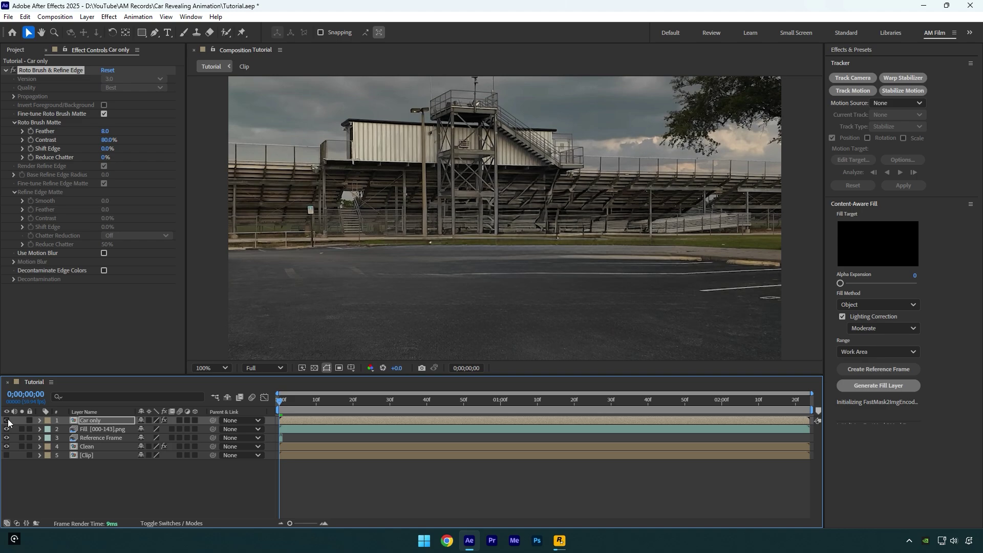
{"action": "left_click", "coordinate": [7, 420]}
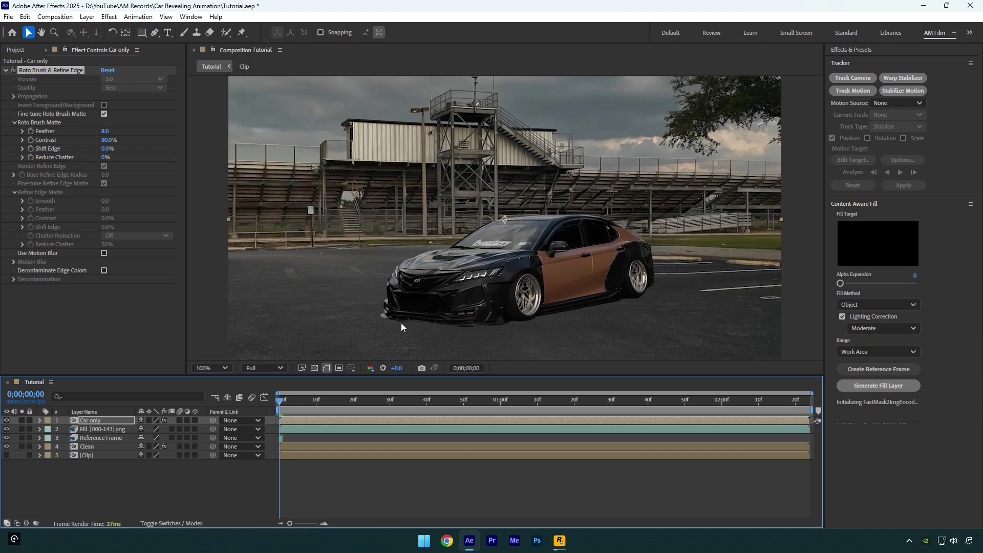
Duplicate the Clip layer, move the copy to layer 2 under Car only, and make it visible
{"action": "left_click", "coordinate": [102, 456]}
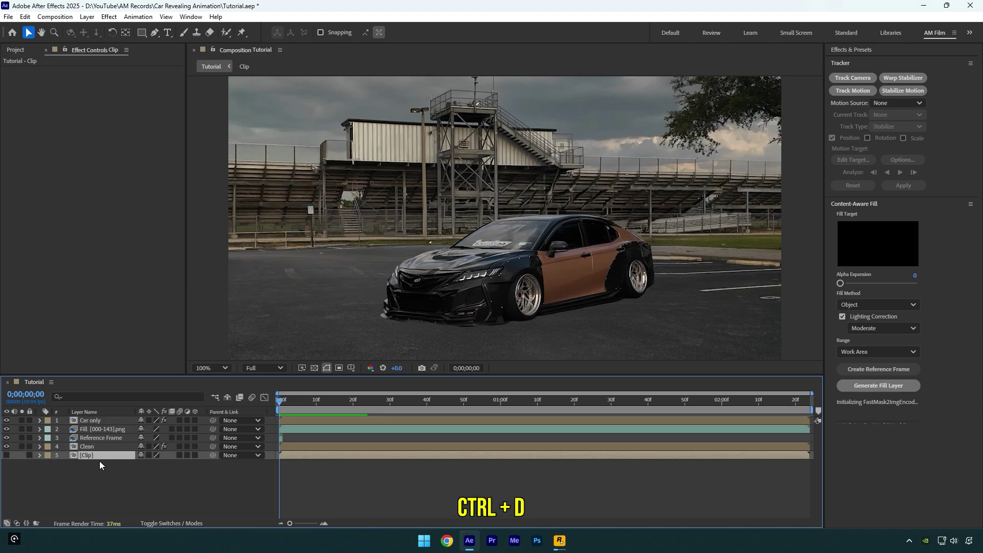
{"action": "key", "text": "ctrl+d"}
{"action": "left_click_drag", "start_coordinate": [94, 457], "coordinate": [88, 430]}
{"action": "left_click", "coordinate": [6, 429]}
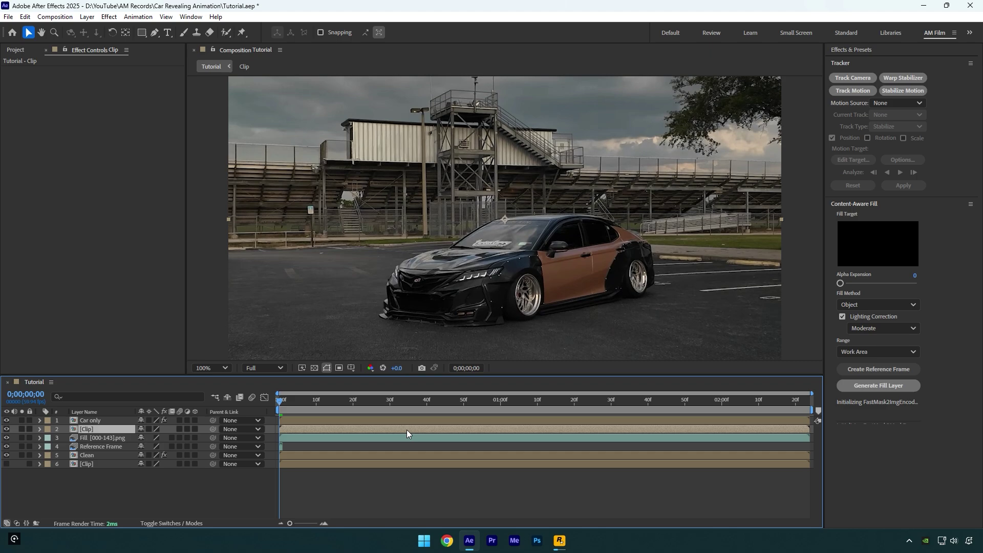
{"action": "left_click", "coordinate": [6, 422]}
Rename the copied clip layer to 'Shadows'
{"action": "key", "text": "Return"}
{"action": "type", "text": "Shadows"}
{"action": "key", "text": "Return"}
Draw an elliptical mask around the car and flatten it to the ground around the car's base
{"action": "left_click_drag", "start_coordinate": [140, 33], "coordinate": [183, 56]}
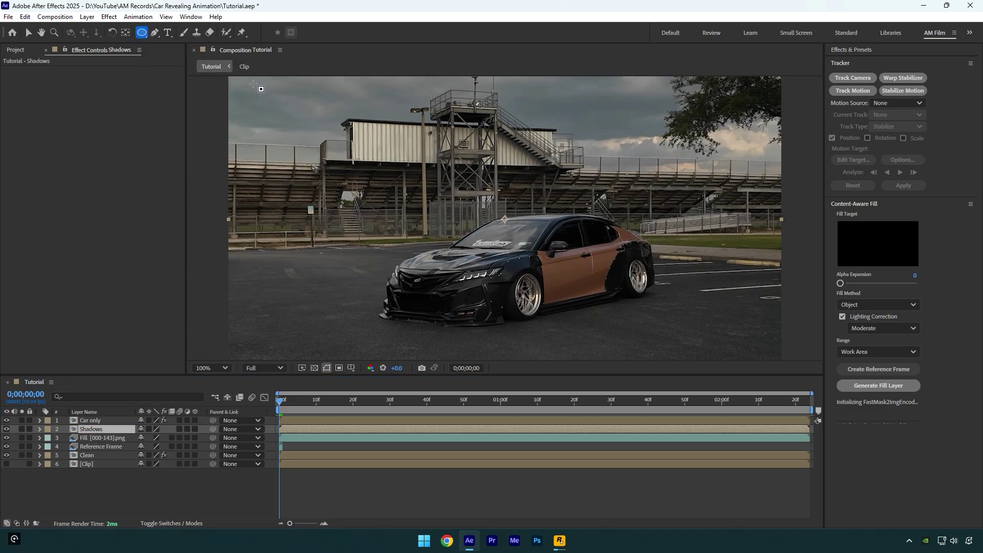
{"action": "left_click_drag", "start_coordinate": [347, 213], "coordinate": [693, 351]}
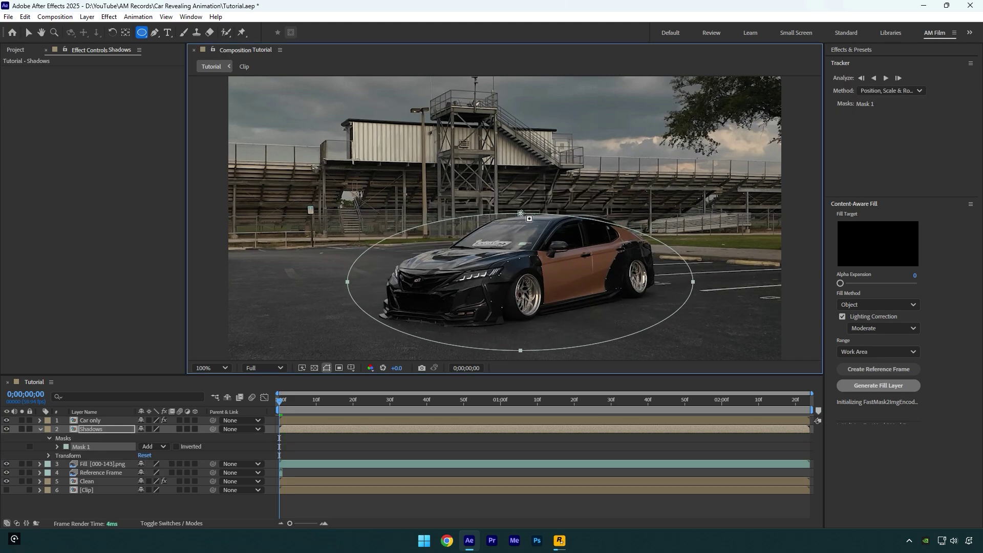
{"action": "key", "text": "v"}
{"action": "left_click_drag", "start_coordinate": [520, 214], "coordinate": [530, 276]}
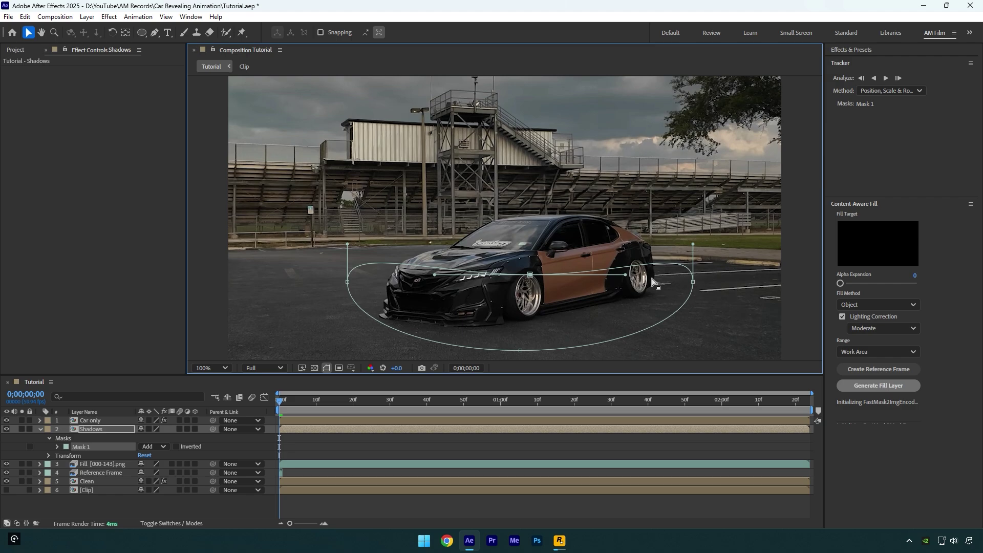
{"action": "left_click_drag", "start_coordinate": [693, 284], "coordinate": [690, 269]}
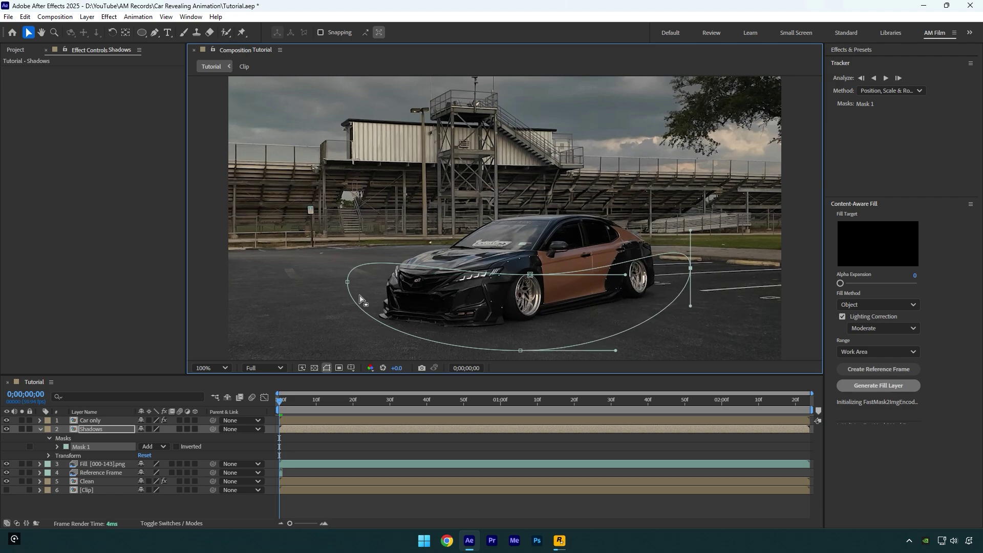
{"action": "left_click_drag", "start_coordinate": [348, 283], "coordinate": [353, 299]}
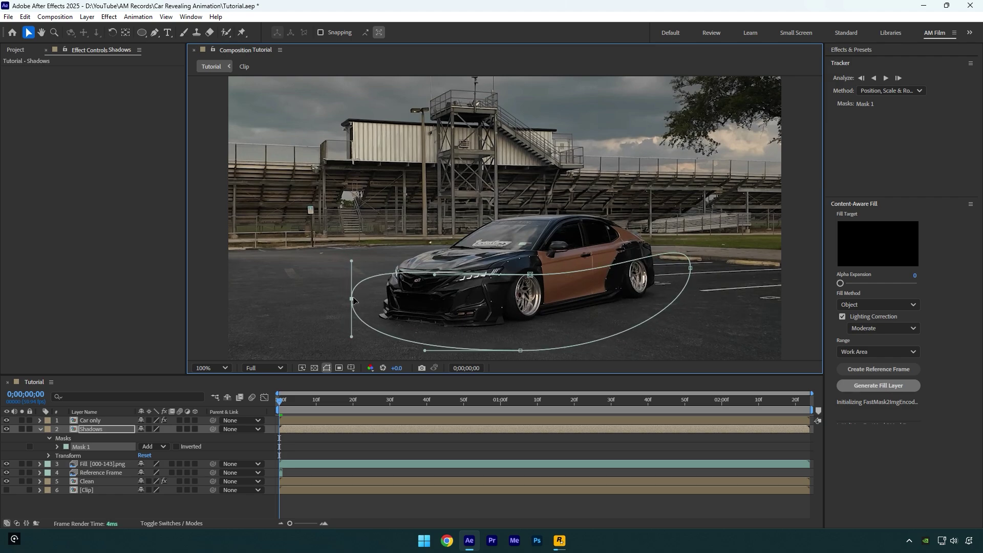
{"action": "left_click", "coordinate": [6, 421]}
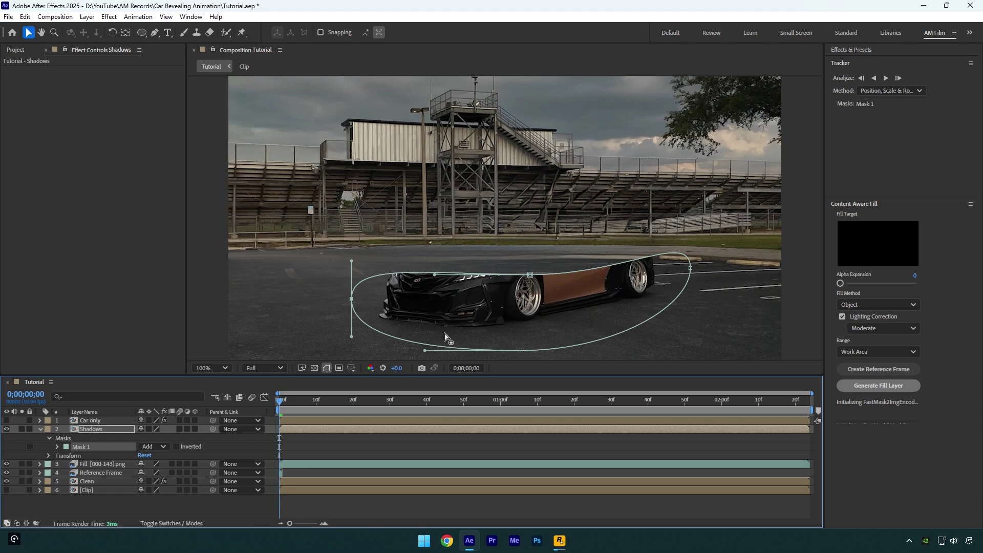
Show the Car only layer again and set a starting Mask Path keyframe on the Shadows layer
{"action": "left_click", "coordinate": [6, 421]}
{"action": "left_click", "coordinate": [99, 431]}
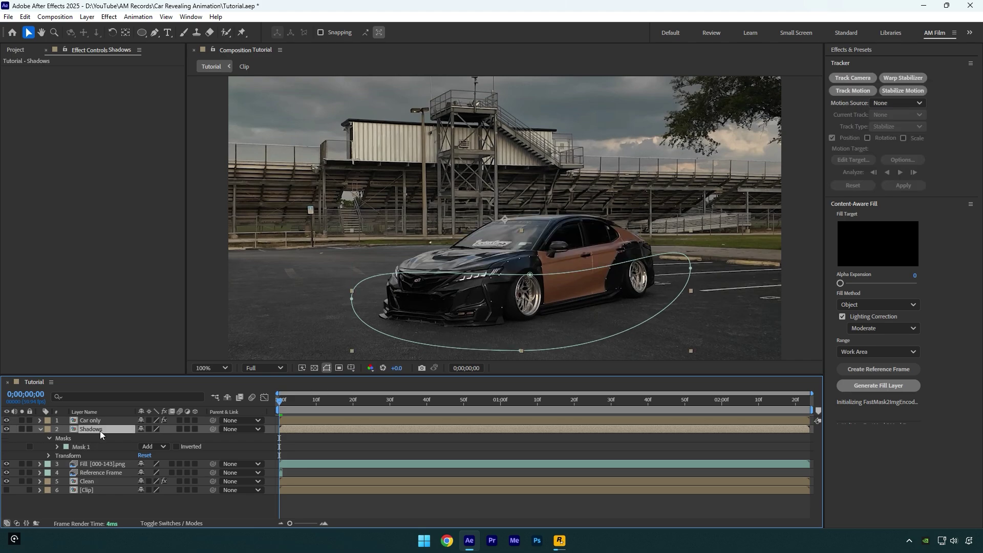
{"action": "key", "text": "m"}
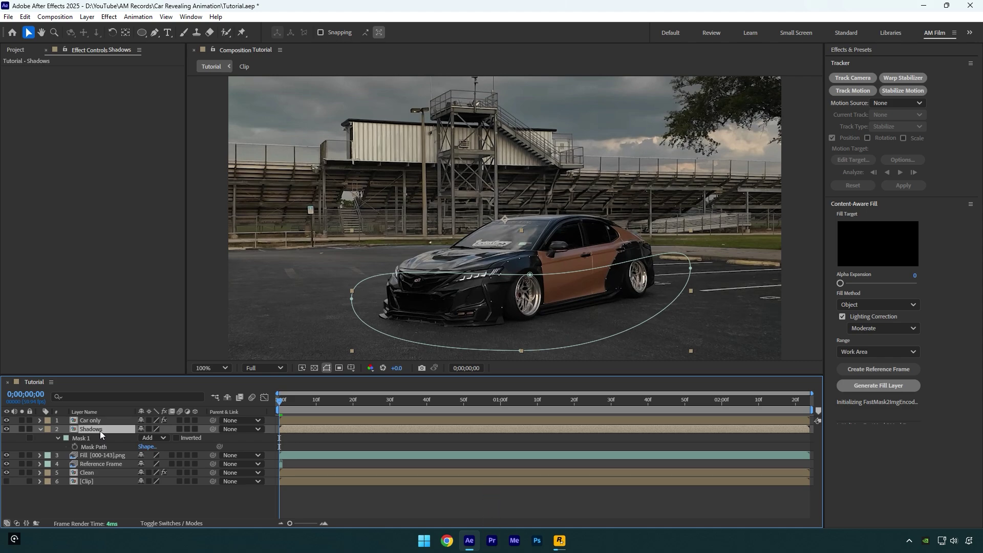
{"action": "left_click", "coordinate": [74, 448]}
At 1;08 and a later frame, shift, stretch and enlarge the Shadows mask around the car
{"action": "left_click", "coordinate": [308, 405]}
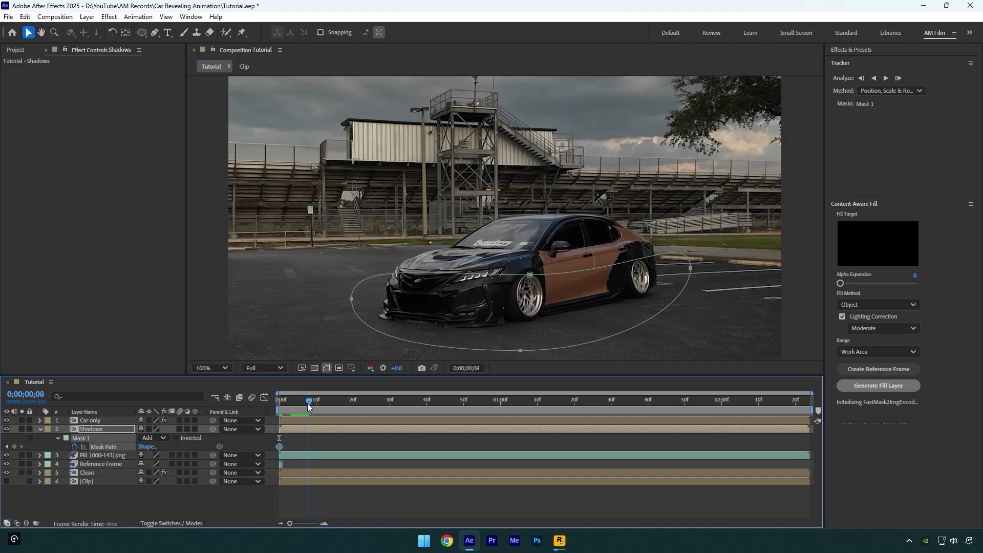
{"action": "left_click_drag", "start_coordinate": [307, 407], "coordinate": [530, 401]}
{"action": "left_click_drag", "start_coordinate": [533, 276], "coordinate": [533, 290]}
{"action": "left_click_drag", "start_coordinate": [692, 282], "coordinate": [709, 279]}
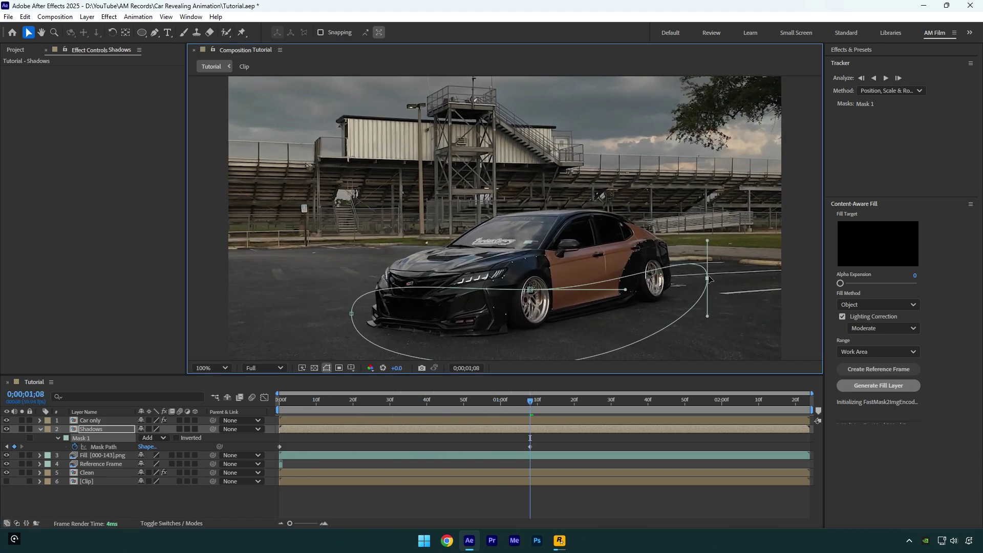
{"action": "left_click_drag", "start_coordinate": [351, 313], "coordinate": [342, 313]}
{"action": "key", "text": "comma"}
{"action": "key", "text": "comma"}
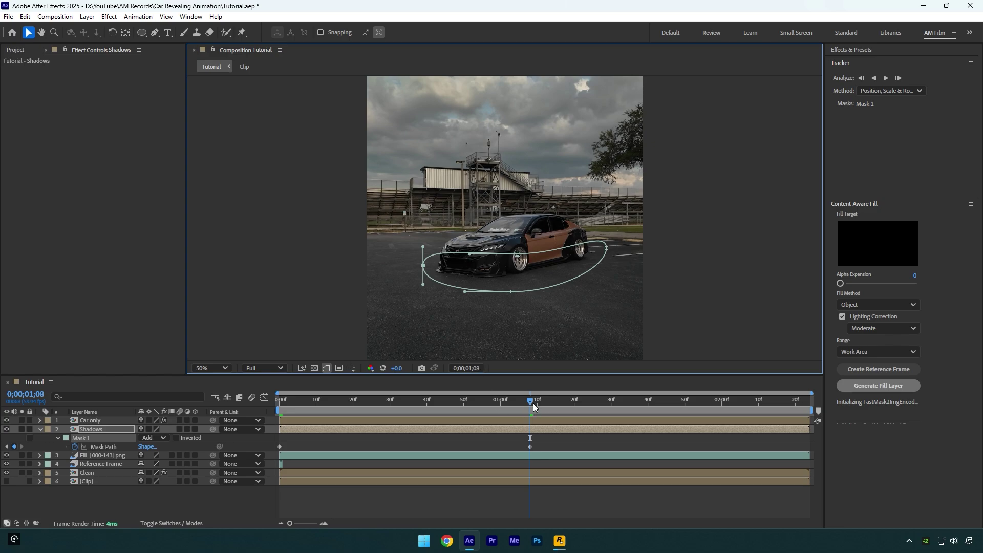
{"action": "left_click_drag", "start_coordinate": [534, 407], "coordinate": [729, 401]}
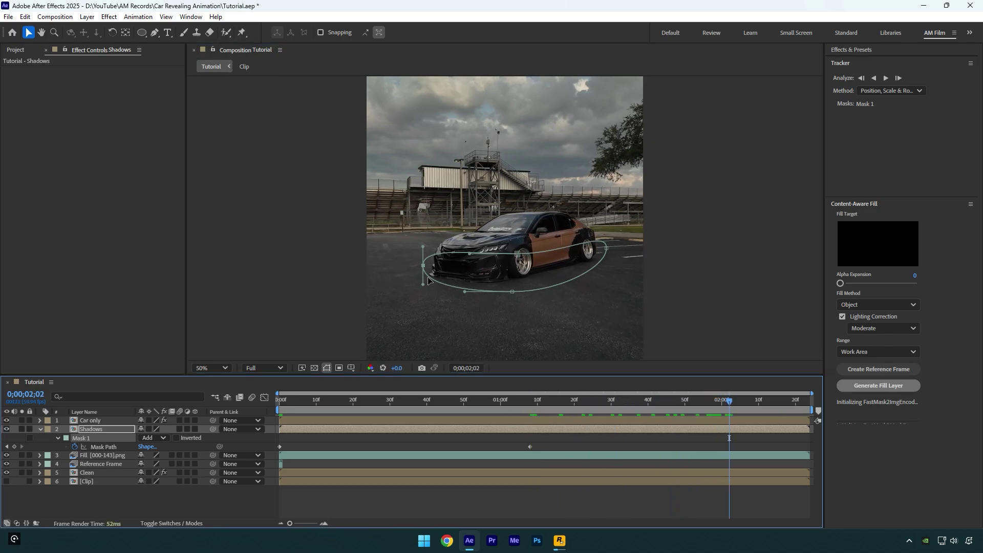
{"action": "mouse_move", "coordinate": [428, 281]}
{"action": "left_mouse_down"}
{"action": "mouse_move", "coordinate": [423, 287]}
{"action": "mouse_move", "coordinate": [418, 276]}
{"action": "left_mouse_up"}
{"action": "mouse_move", "coordinate": [610, 256]}
{"action": "left_mouse_down"}
{"action": "mouse_move", "coordinate": [626, 258]}
{"action": "mouse_move", "coordinate": [617, 249]}
{"action": "left_mouse_up"}
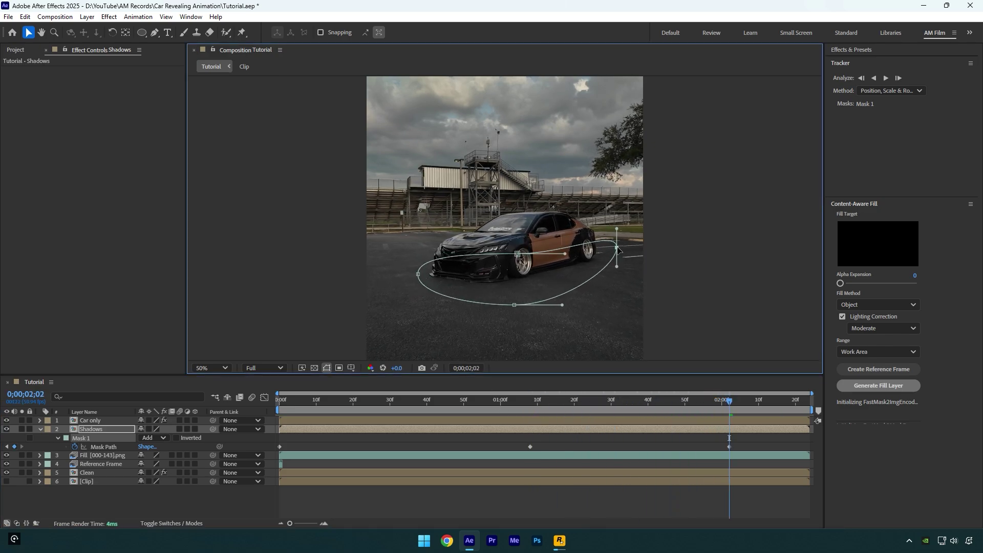
At the last frame, pull the mask's edges under the car's base, then return to frame one
{"action": "left_click_drag", "start_coordinate": [744, 410], "coordinate": [812, 402]}
{"action": "left_click_drag", "start_coordinate": [418, 274], "coordinate": [413, 279]}
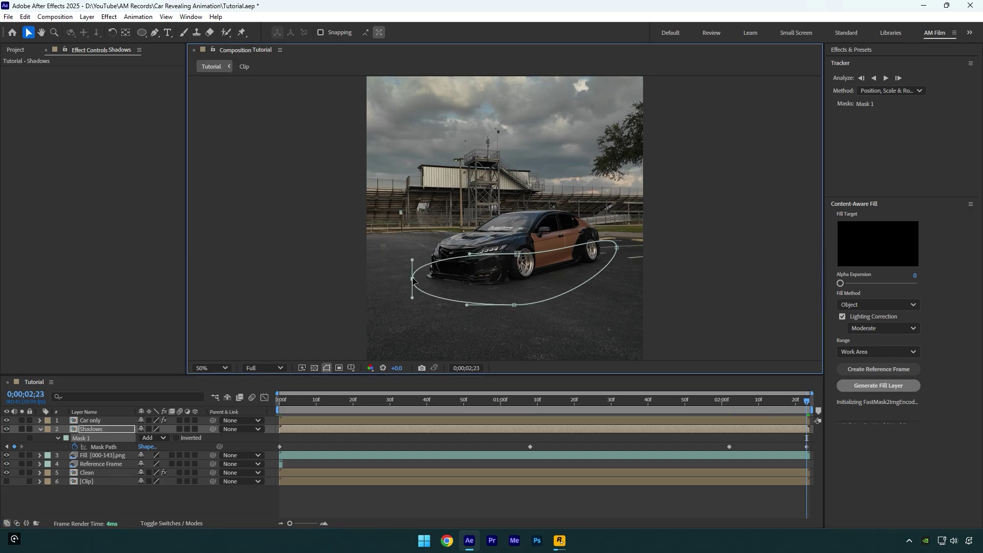
{"action": "left_click", "coordinate": [517, 254]}
{"action": "left_click_drag", "start_coordinate": [517, 256], "coordinate": [511, 257]}
{"action": "left_click_drag", "start_coordinate": [617, 248], "coordinate": [614, 250]}
{"action": "left_click_drag", "start_coordinate": [515, 305], "coordinate": [516, 319]}
{"action": "left_click_drag", "start_coordinate": [800, 404], "coordinate": [424, 410]}
{"action": "key", "text": "Home"}
{"action": "left_click", "coordinate": [231, 506]}
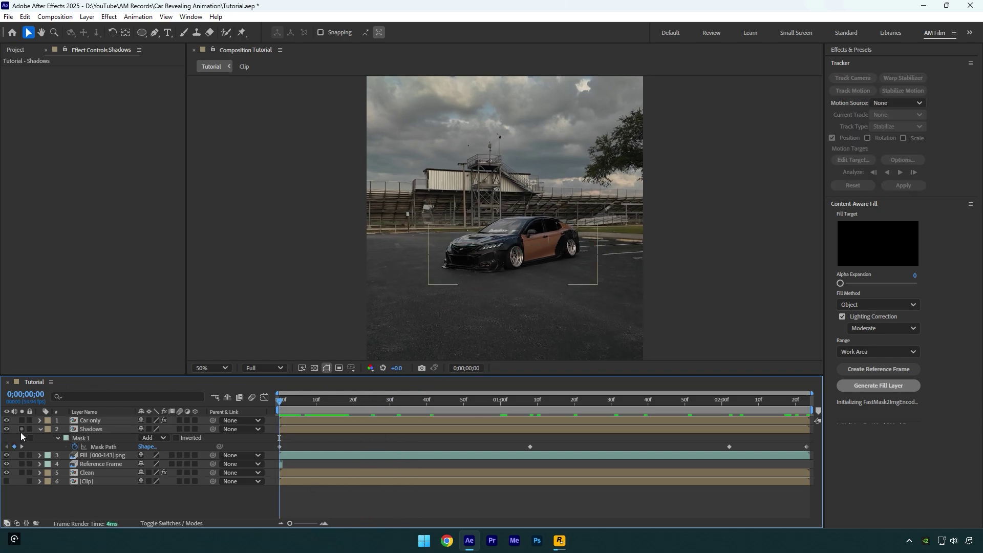
Pre-compose the Car only and Shadows layers into a Car only precomp, moving all attributes
{"action": "left_click", "coordinate": [40, 430]}
{"action": "left_click", "coordinate": [92, 421]}
{"action": "left_click", "coordinate": [92, 429], "text": "shift"}
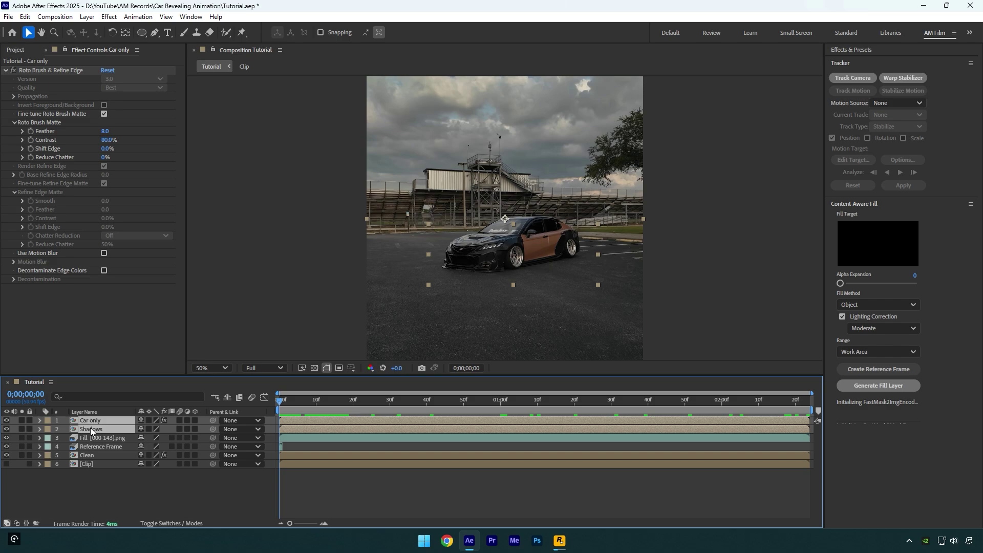
{"action": "right_click", "coordinate": [91, 428]}
{"action": "left_click", "coordinate": [127, 360]}
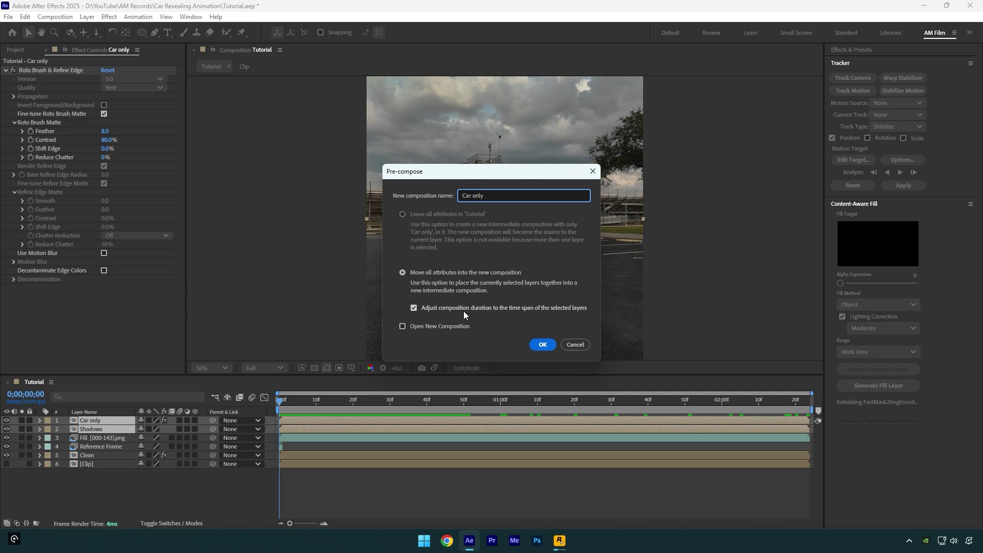
{"action": "left_click", "coordinate": [546, 345]}
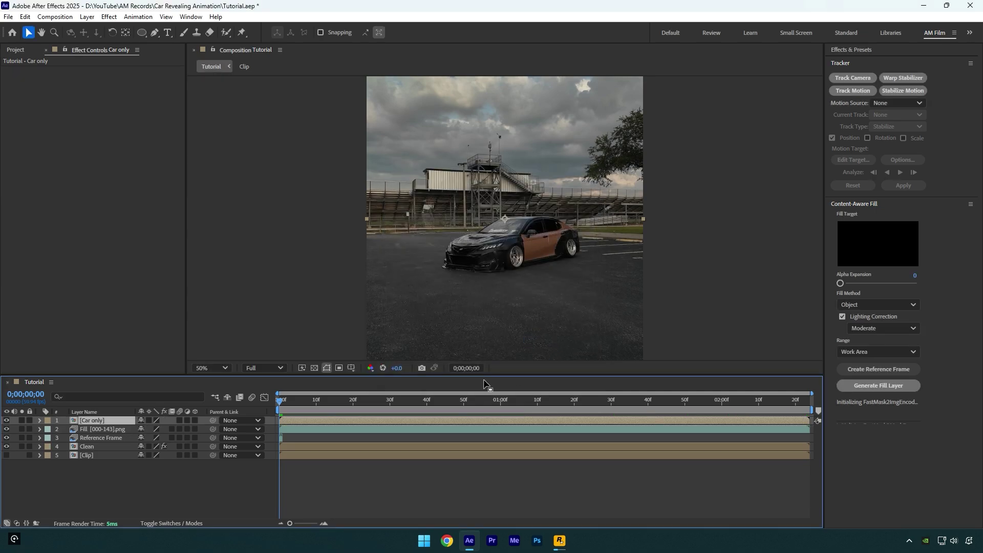
Compare the car precomp against the plate, scrub the composite, and set viewer magnification to Fit up to 100%
{"action": "left_click", "coordinate": [6, 421]}
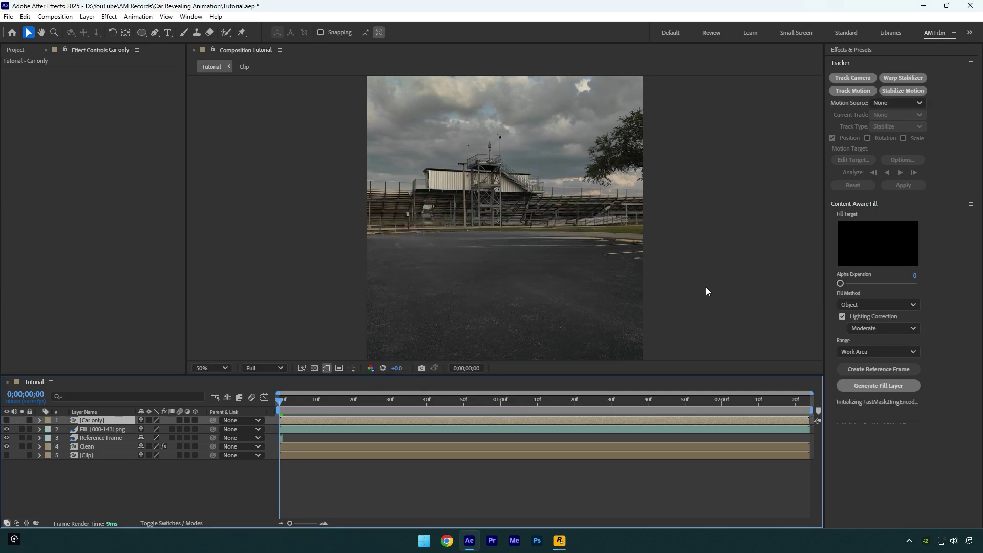
{"action": "left_click", "coordinate": [6, 421]}
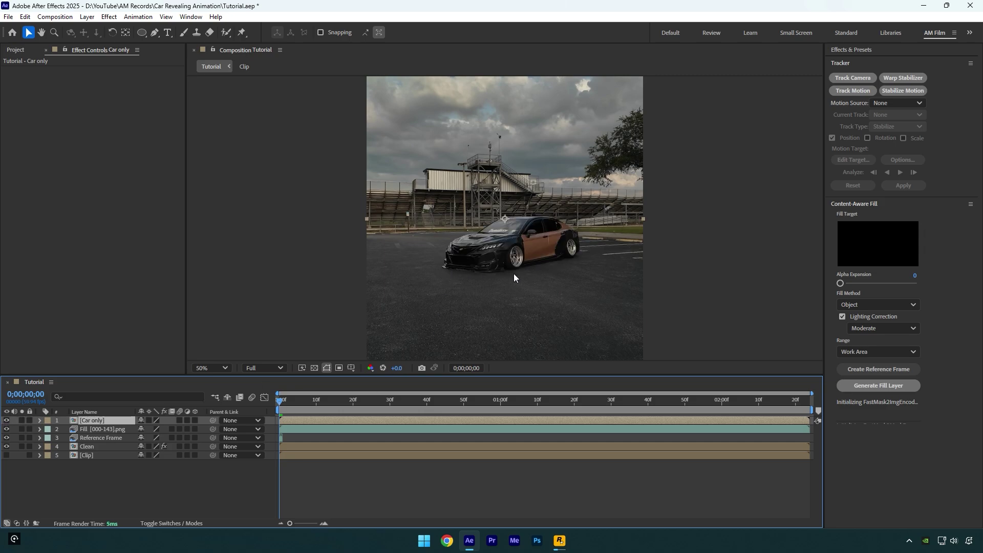
{"action": "left_click_drag", "start_coordinate": [292, 409], "coordinate": [182, 371]}
{"action": "left_click", "coordinate": [211, 368]}
{"action": "left_click", "coordinate": [234, 176]}
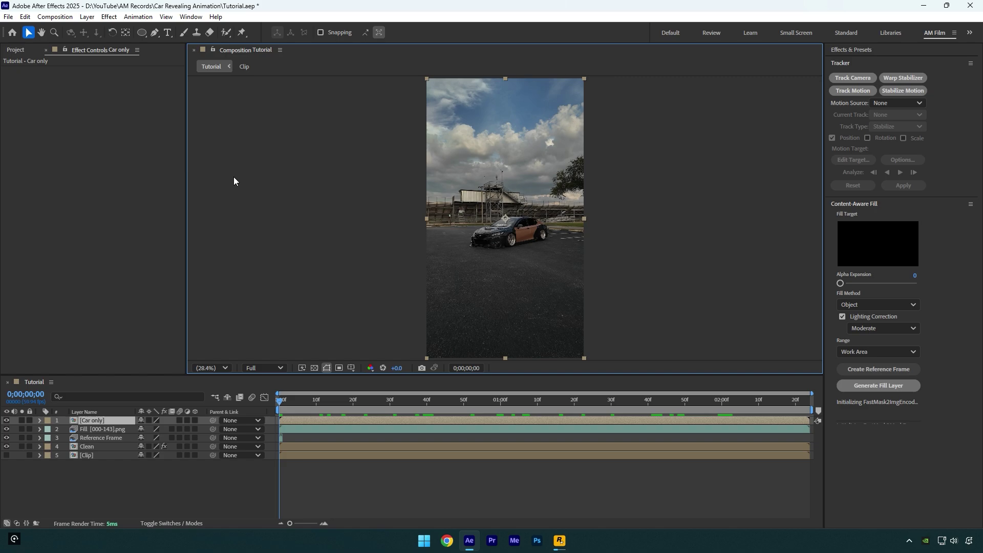
Apply CC Scale Wipe to Car only with a Direction of 90°
{"action": "key", "text": "ctrl+space"}
{"action": "type", "text": "scale"}
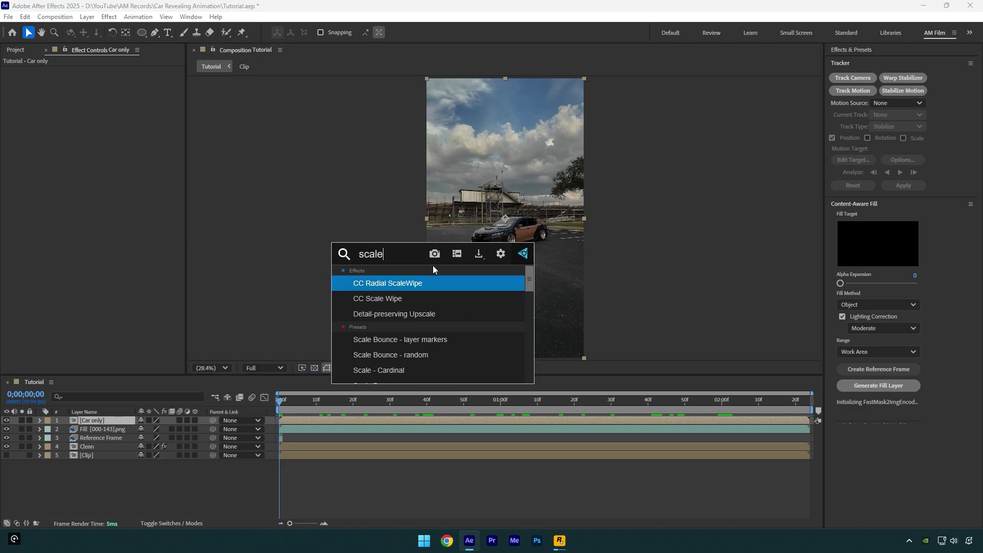
{"action": "left_click", "coordinate": [388, 304]}
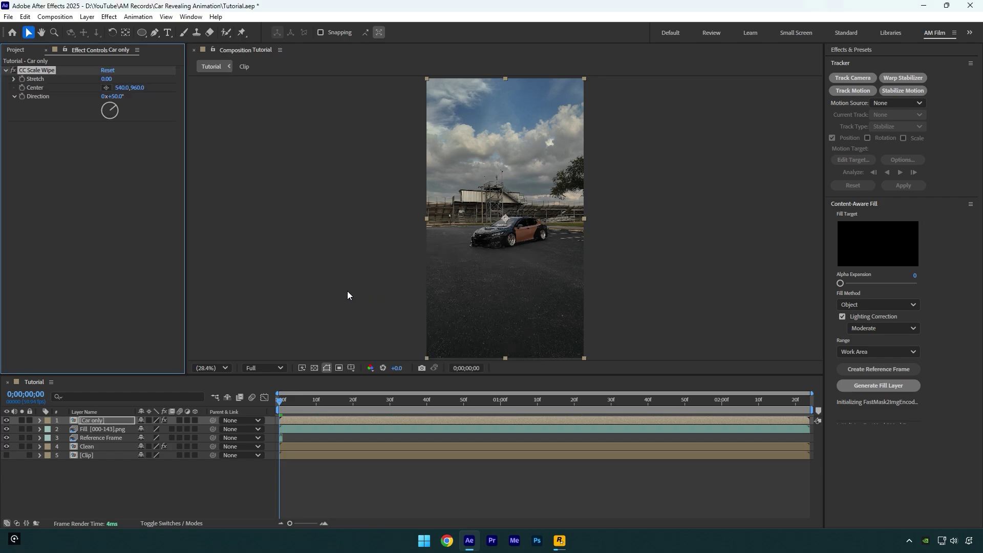
{"action": "left_click", "coordinate": [117, 96]}
{"action": "type", "text": "90"}
{"action": "key", "text": "Return"}
{"action": "left_click", "coordinate": [281, 398]}
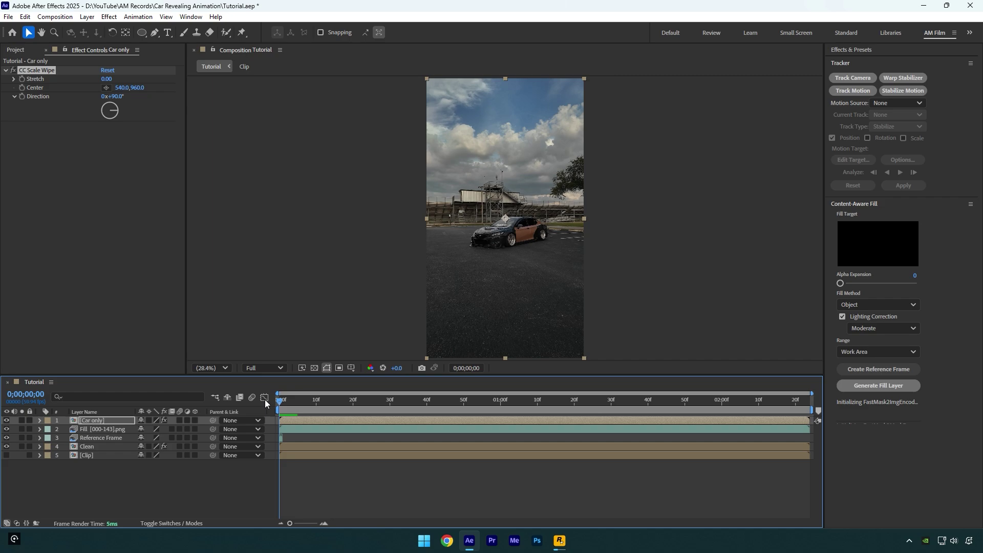
Keyframe the wipe Center from the frame's left edge to the right by frame 38
{"action": "left_click", "coordinate": [24, 90]}
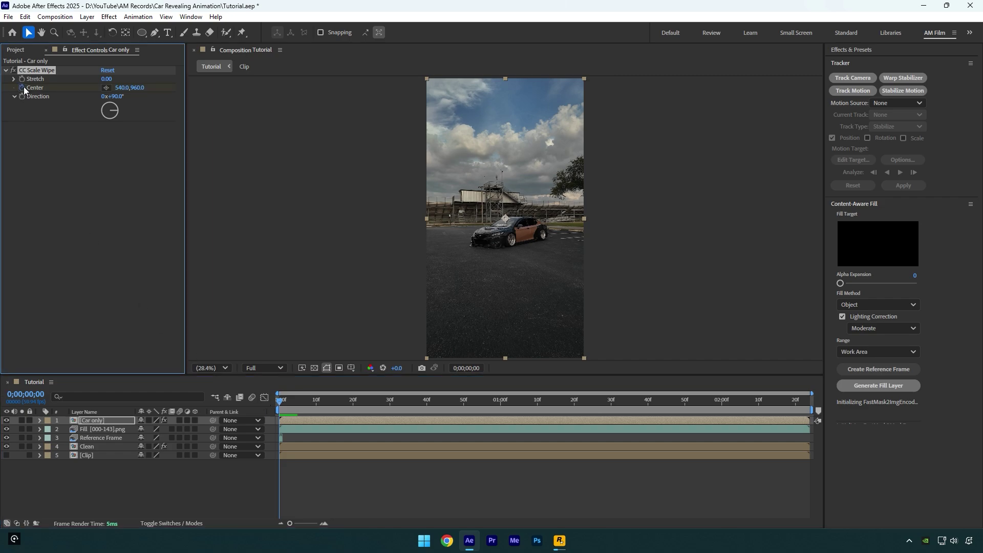
{"action": "left_click_drag", "start_coordinate": [123, 87], "coordinate": [67, 91]}
{"action": "left_click_drag", "start_coordinate": [287, 413], "coordinate": [418, 415]}
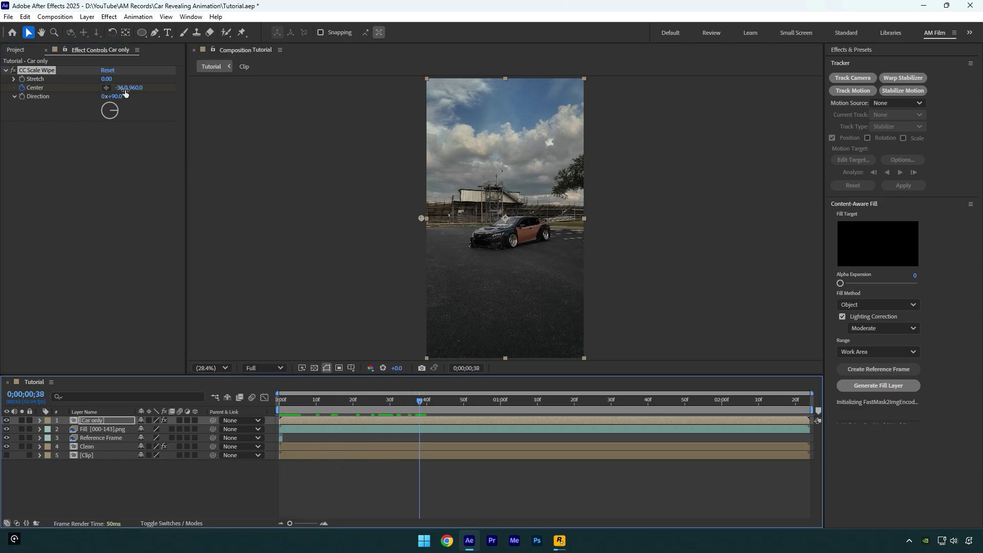
{"action": "left_click_drag", "start_coordinate": [125, 90], "coordinate": [629, 244]}
{"action": "left_click_drag", "start_coordinate": [442, 402], "coordinate": [350, 407]}
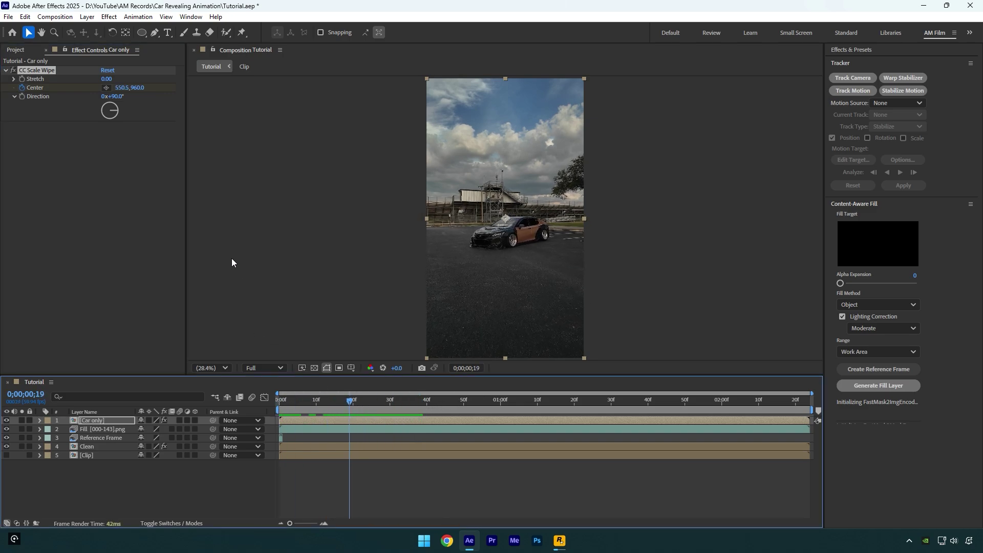
Set the wipe's Stretch to 3 and preview the slide-in from the first frame
{"action": "left_click", "coordinate": [109, 80]}
{"action": "type", "text": "3"}
{"action": "key", "text": "Return"}
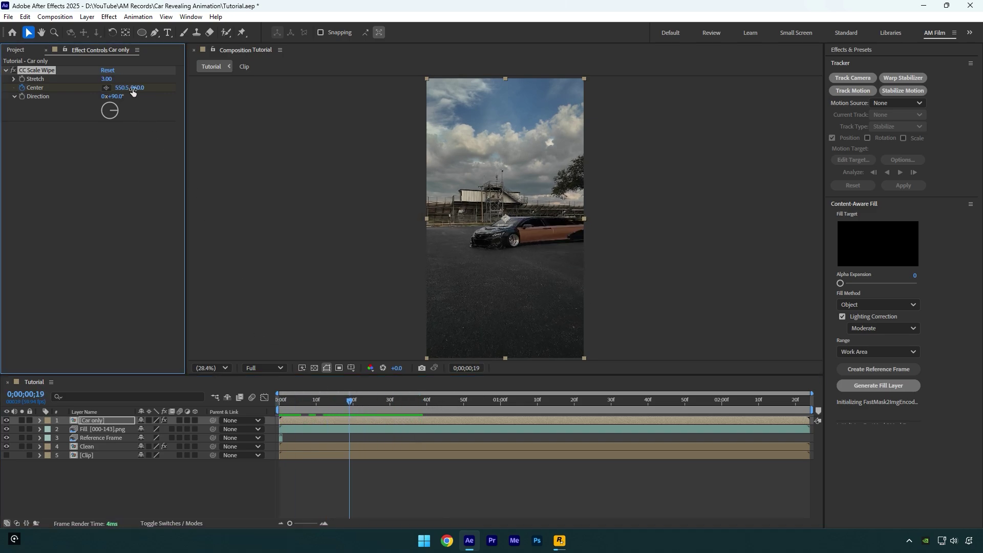
{"action": "left_click_drag", "start_coordinate": [341, 399], "coordinate": [280, 400]}
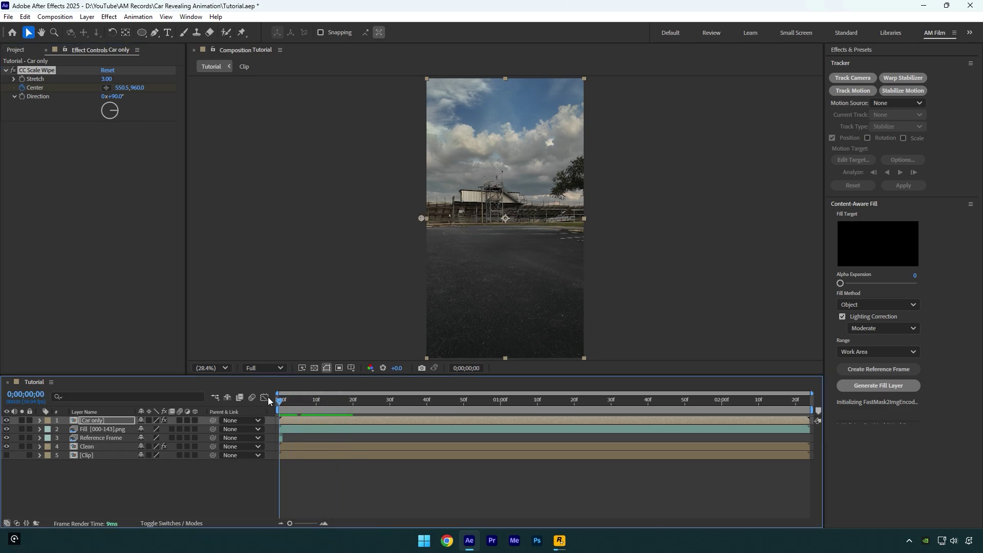
{"action": "key", "text": "space"}
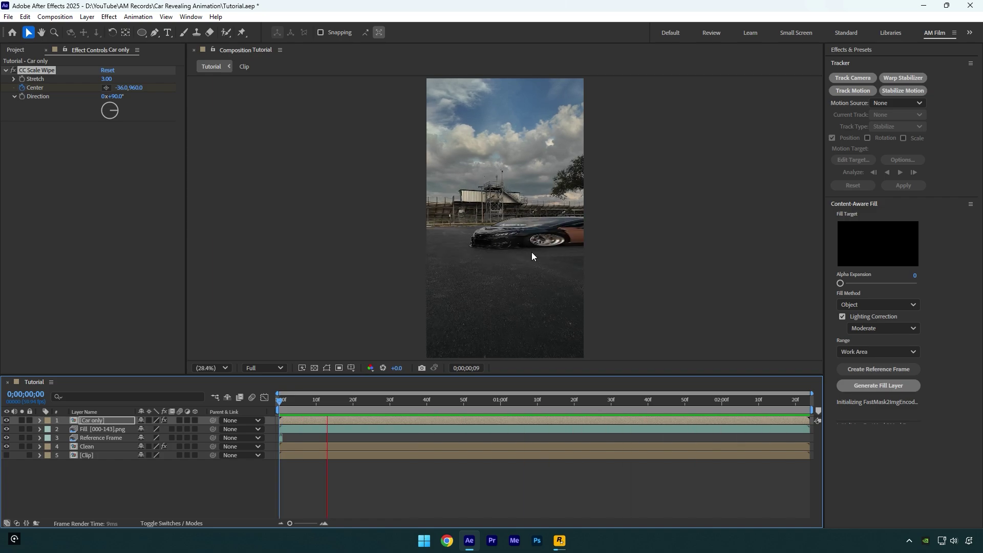
{"action": "key", "text": "space"}
{"action": "left_click_drag", "start_coordinate": [453, 406], "coordinate": [336, 398]}
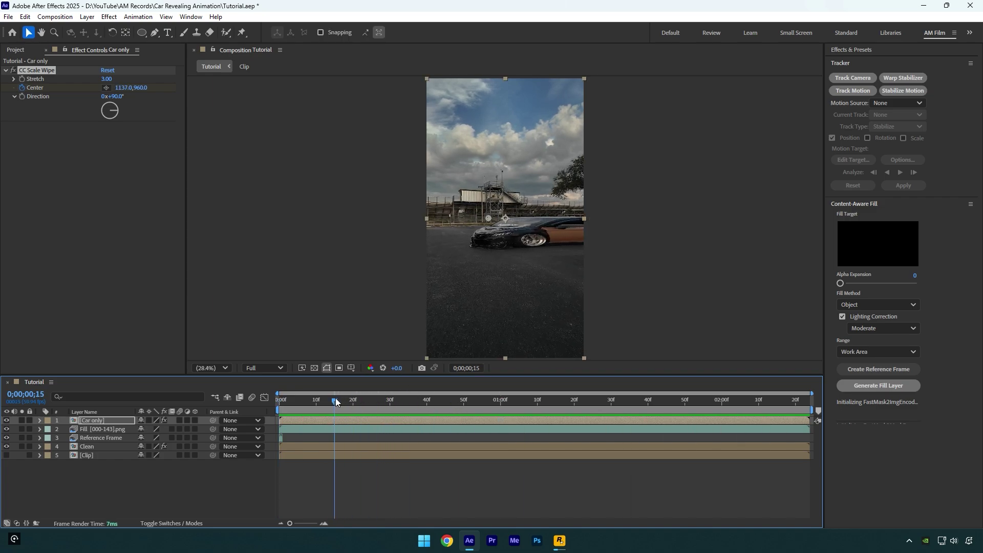
Find and apply RSMB Pro to the Car only precomp
{"action": "key", "text": "ctrl+space"}
{"action": "type", "text": "cc fo"}
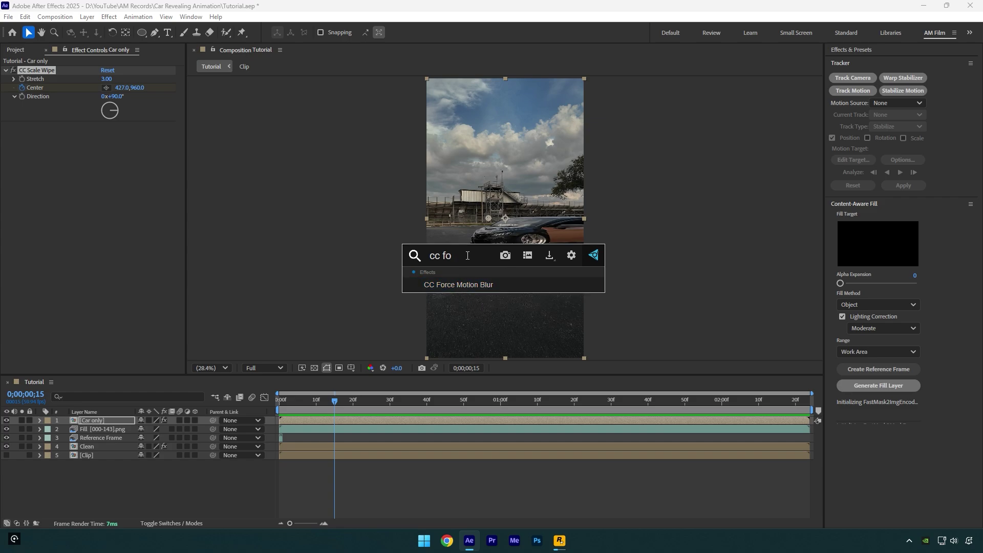
{"action": "left_click_drag", "start_coordinate": [453, 256], "coordinate": [382, 251]}
{"action": "type", "text": "rsmb"}
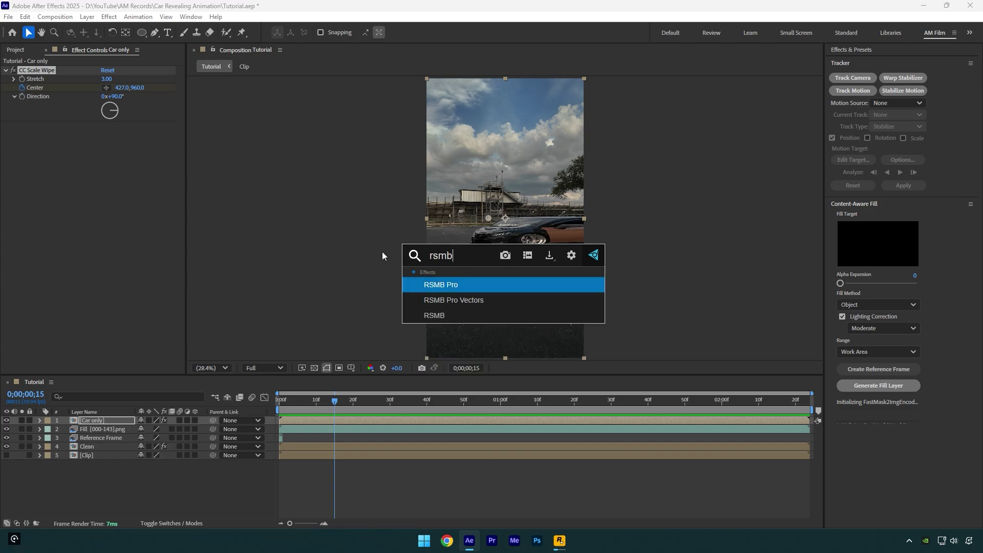
{"action": "left_click", "coordinate": [447, 286]}
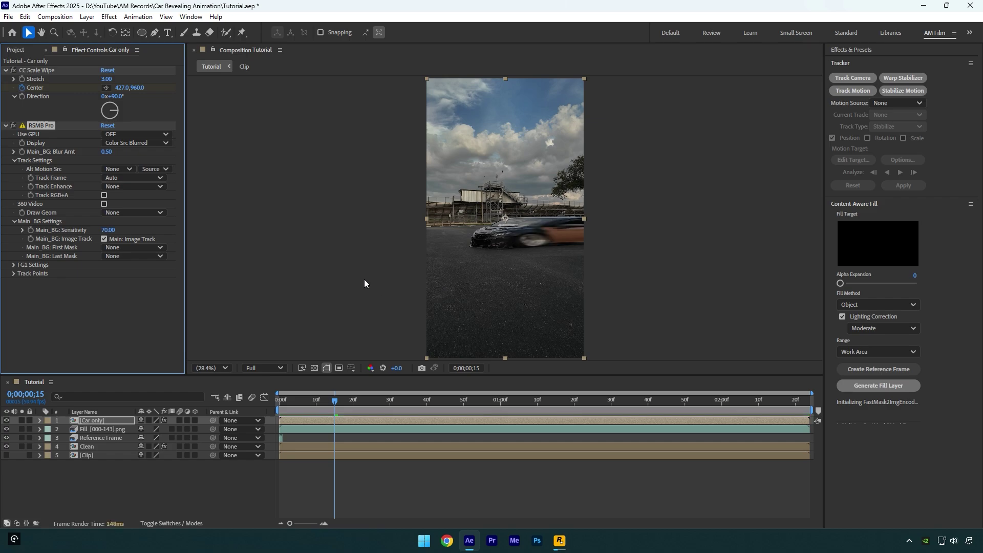
Turn Use GPU on, set Blur Amt to 1.00, and preview the motion blur from the start
{"action": "left_click", "coordinate": [125, 134]}
{"action": "left_click", "coordinate": [118, 152]}
{"action": "left_click", "coordinate": [108, 152]}
{"action": "type", "text": "1"}
{"action": "key", "text": "Return"}
{"action": "key", "text": "Home"}
{"action": "key", "text": "space"}
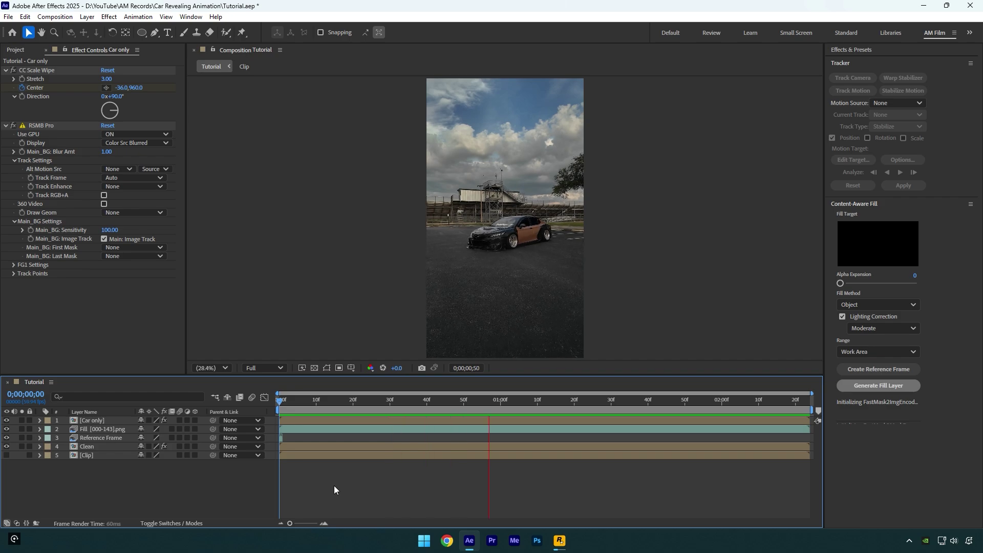
Stop the motion-blur preview playback
{"action": "key", "text": "space"}
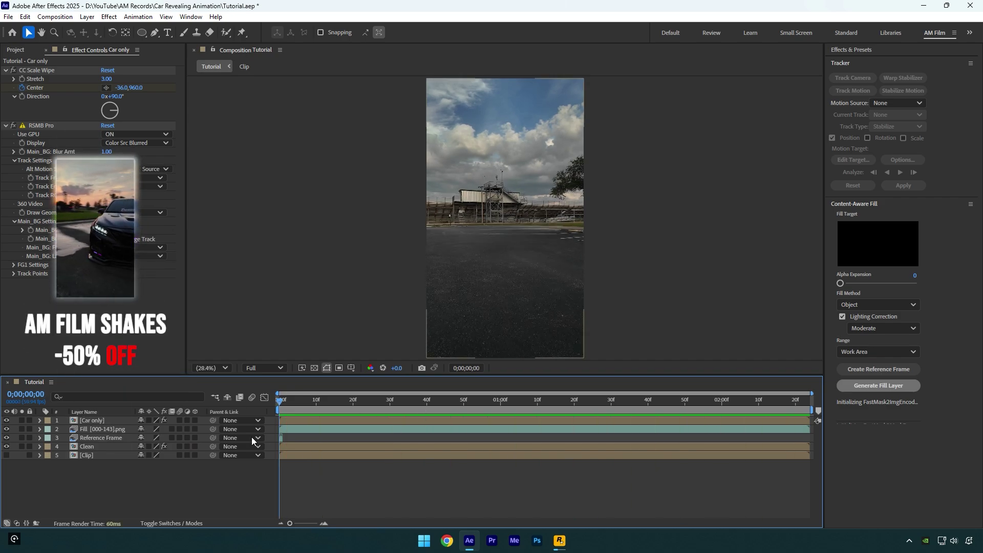